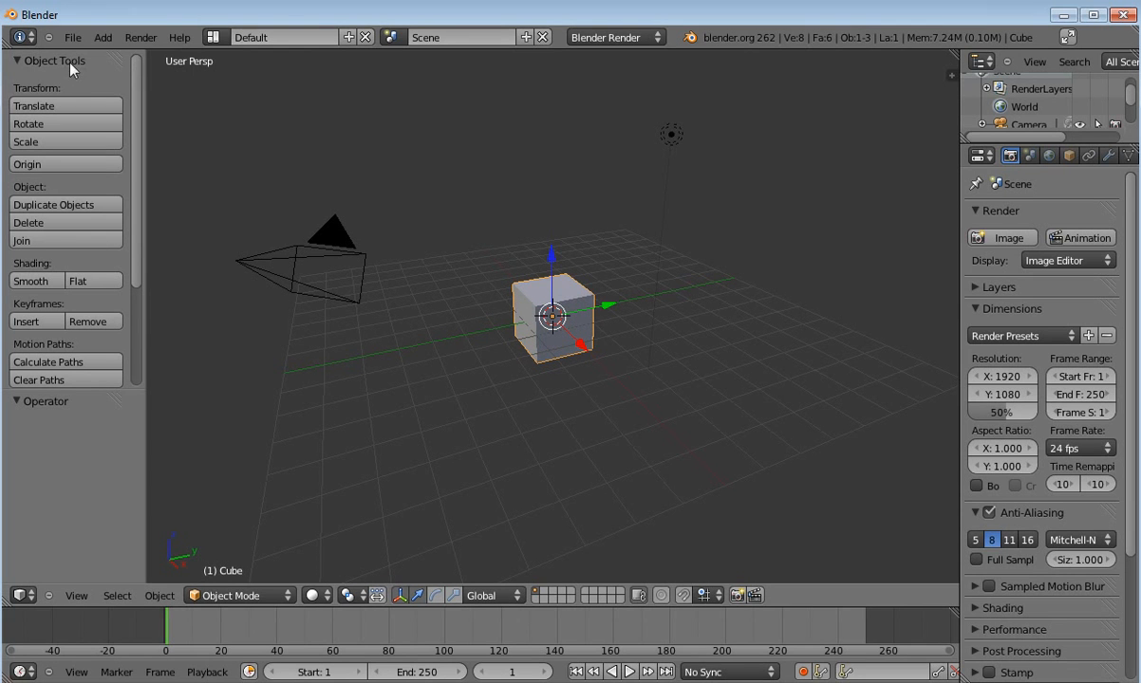
Step: Hide the 3D view's tool shelf
key("t")
key("t")
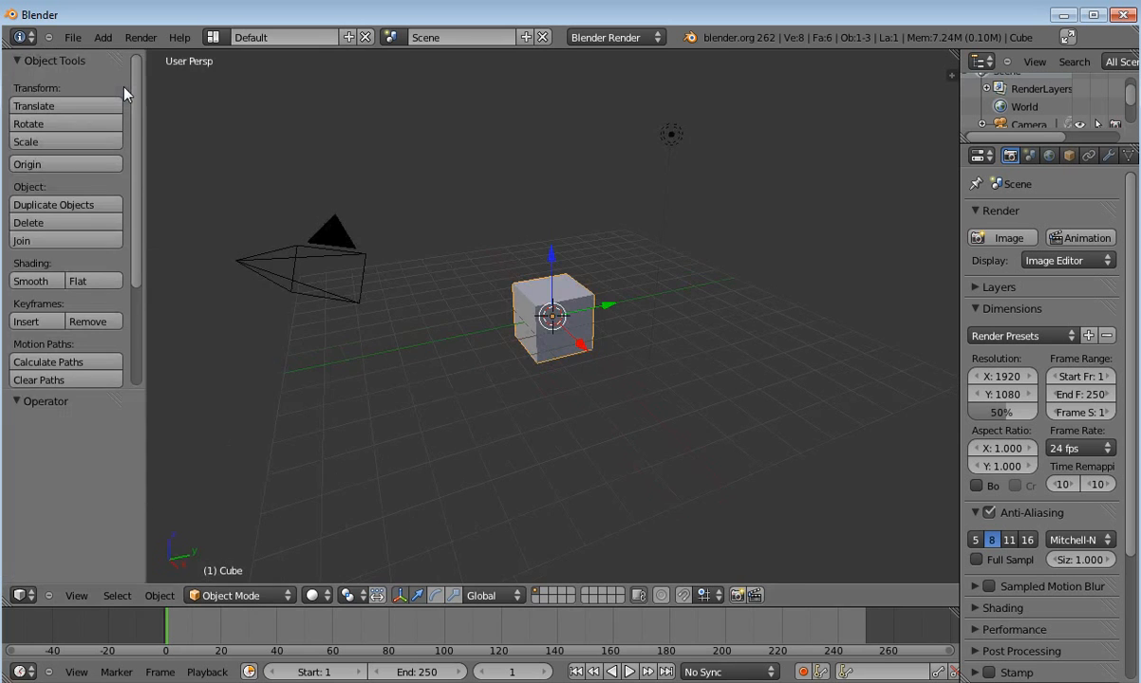
key("t")
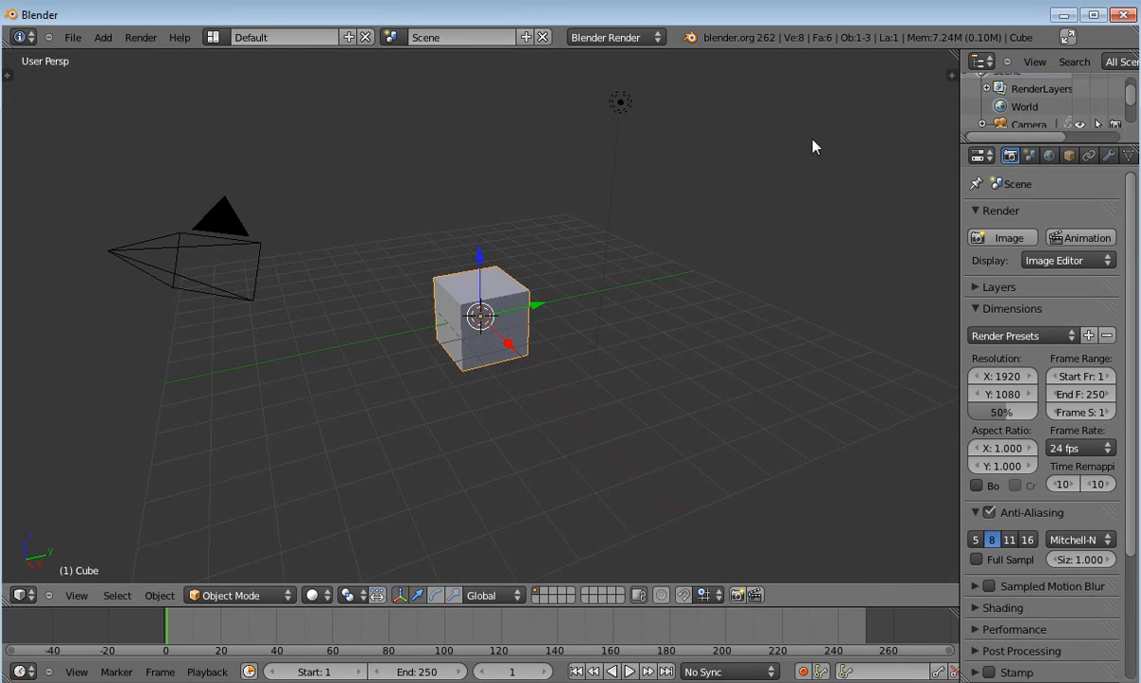
Step: Show the 3D view's properties sidebar, examine the cube's transform values and hide the sidebar again
key("n")
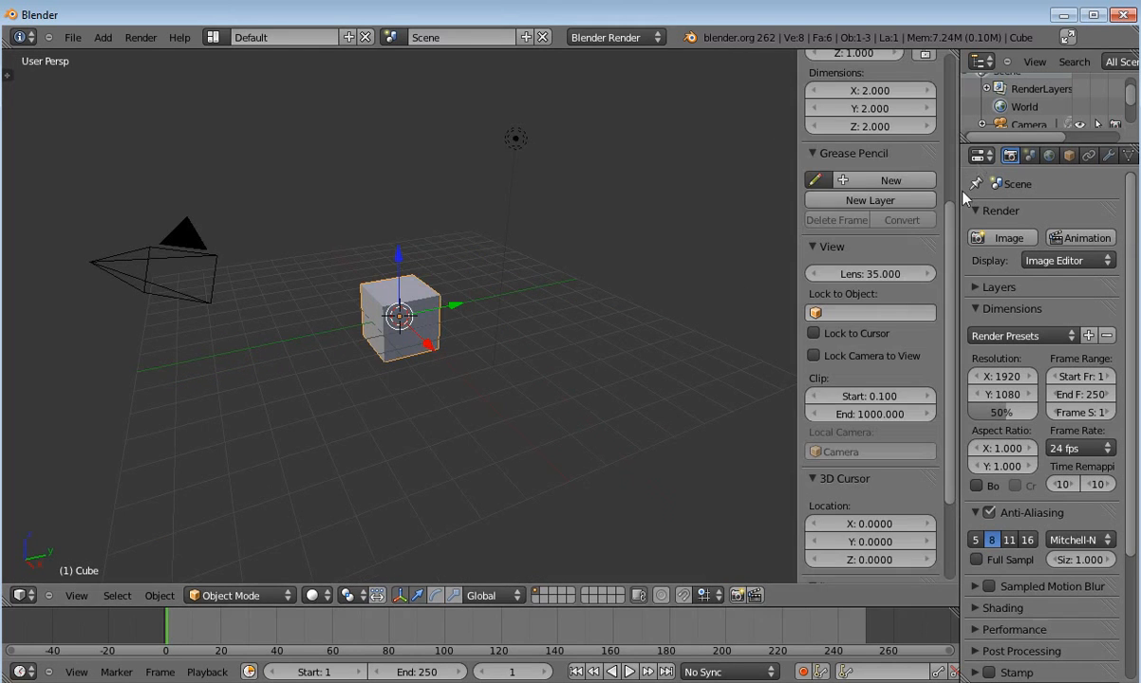
left_click_drag(952, 208, 940, 66)
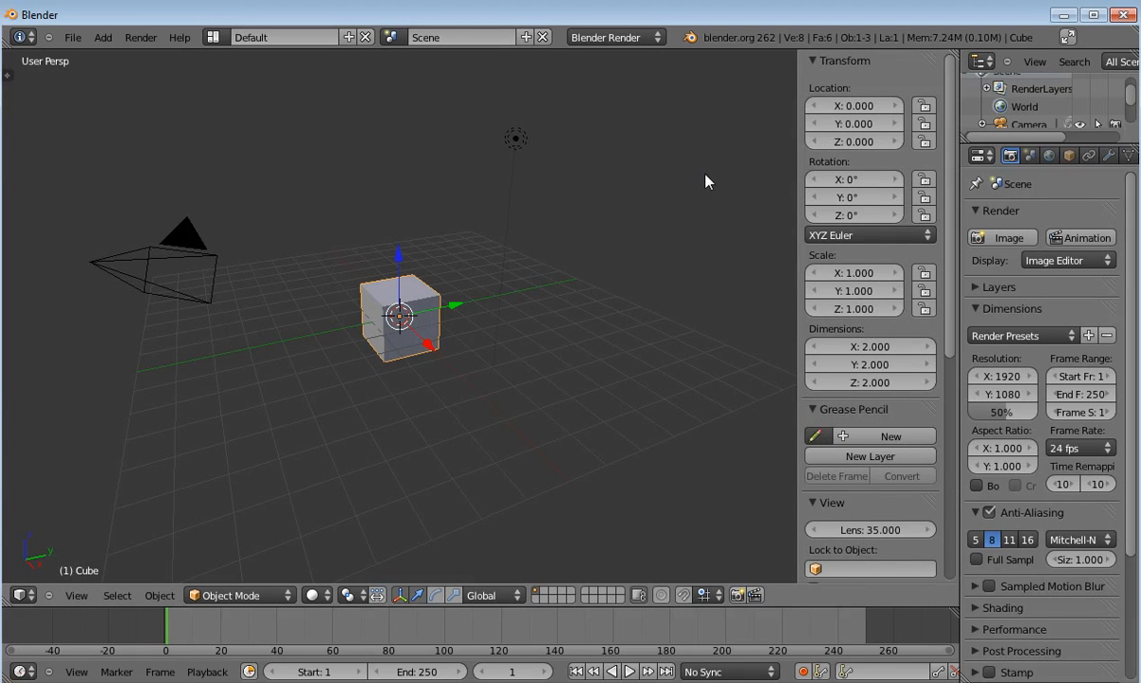
key("n")
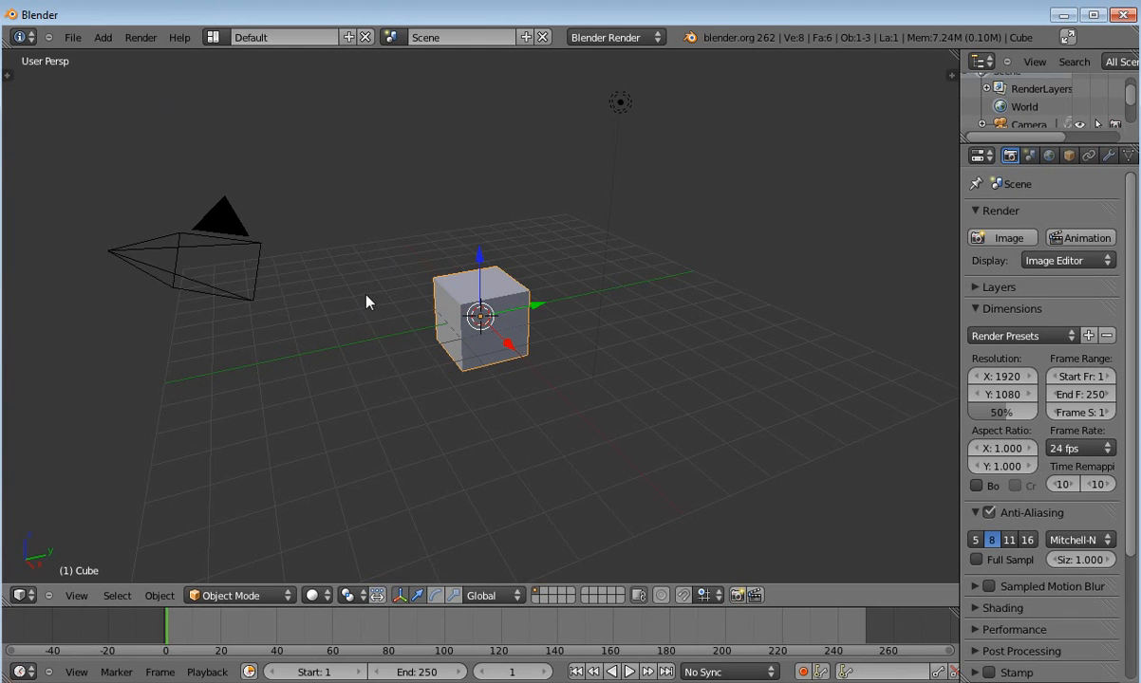
Step: Add a second cube mesh between the camera and the default cube, placing the 3D cursor there first
left_click(330, 287)
left_click(100, 37)
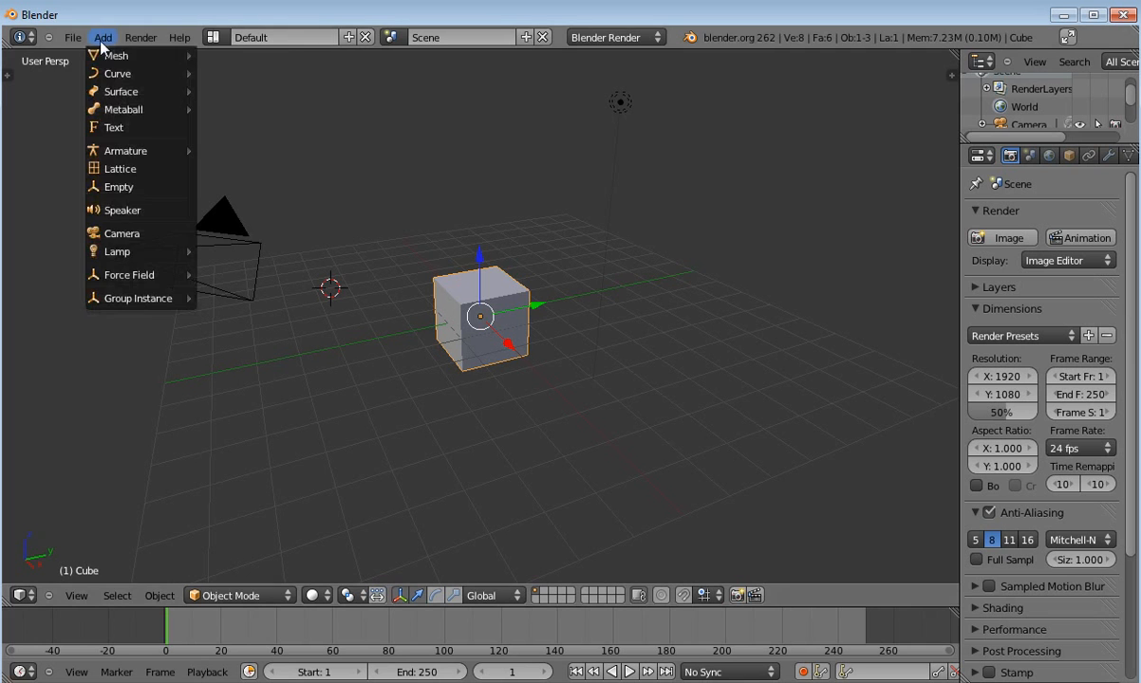
mouse_move(112, 54)
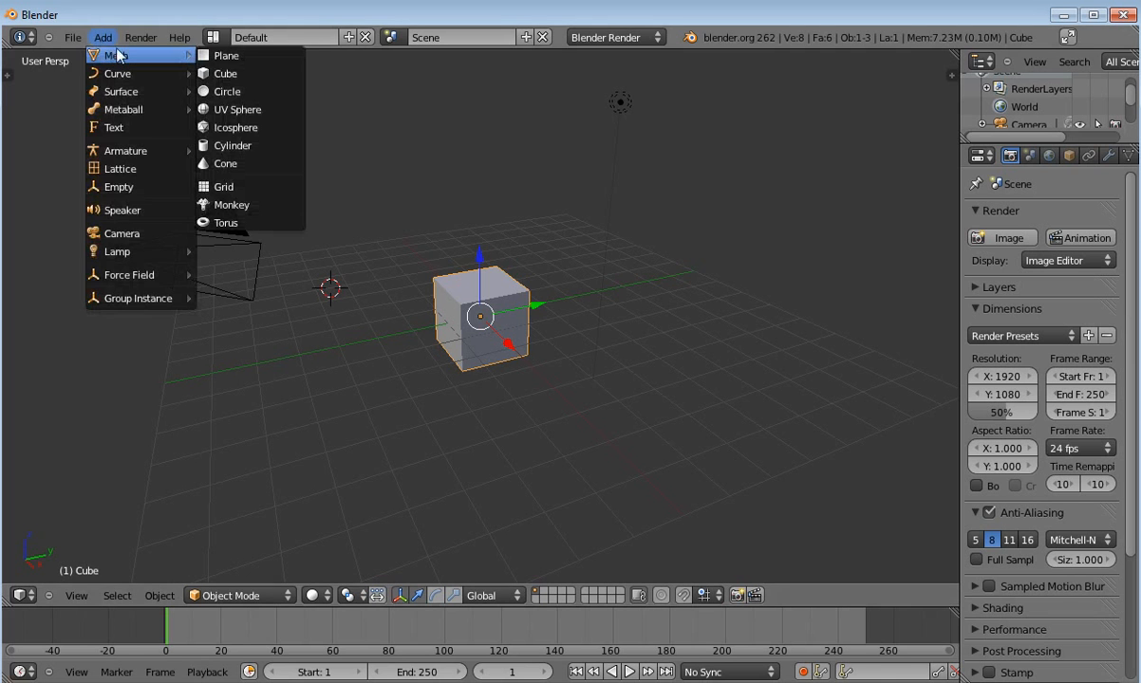
left_click(226, 74)
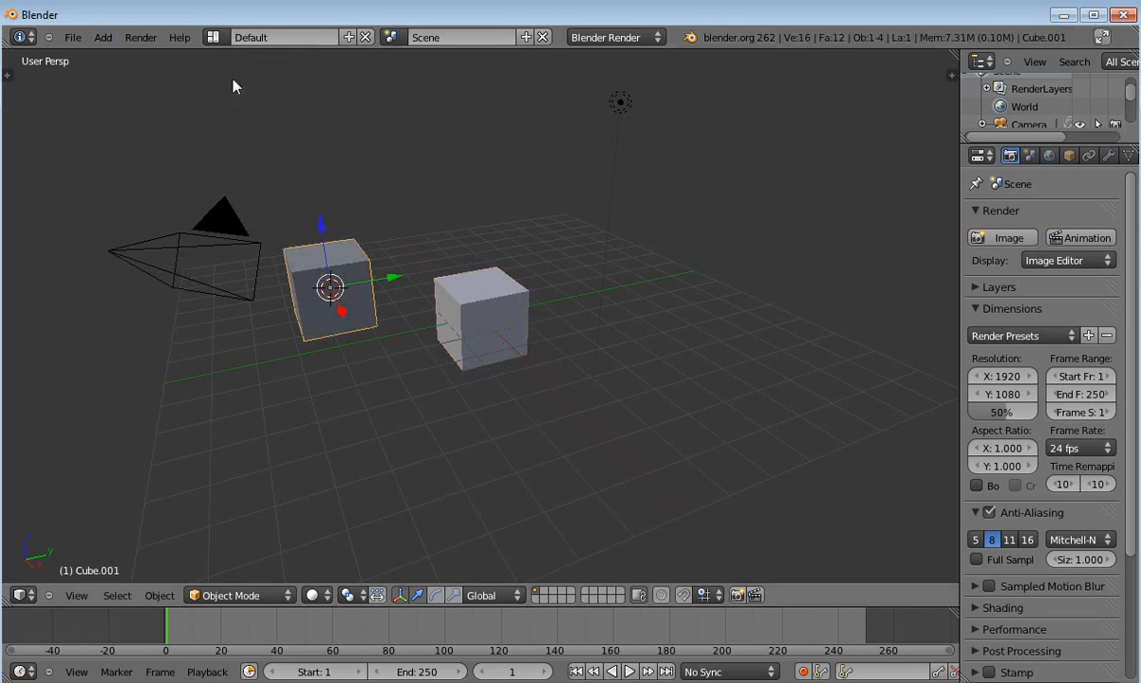
Step: Add a third cube mesh on the opposite side of the default cube, at a newly placed 3D cursor
left_click(630, 265)
left_click(102, 37)
mouse_move(118, 59)
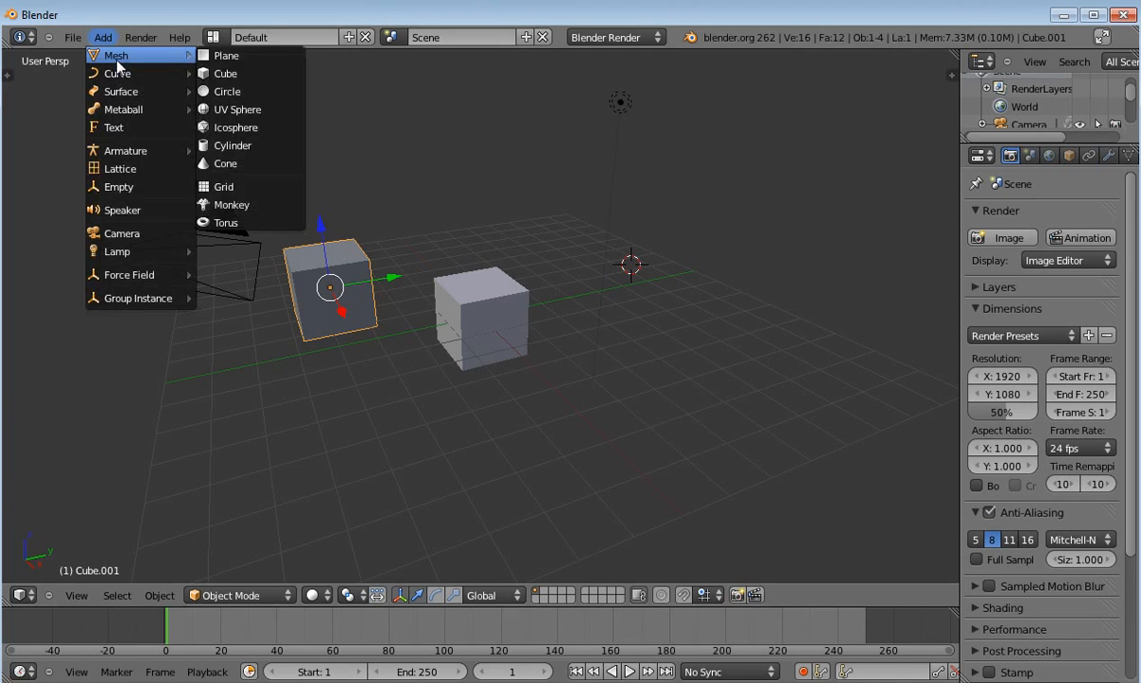
left_click(226, 74)
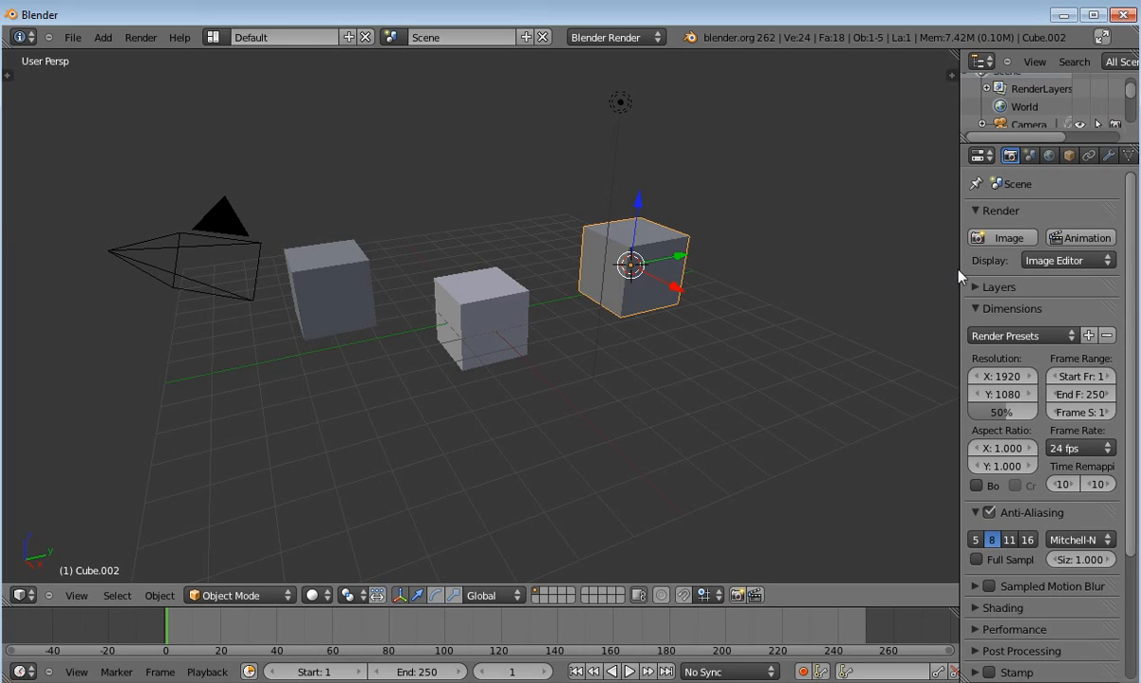
Step: Enlarge the Outliner and rename the original default cube to BlueCube
left_click_drag(960, 266, 828, 267)
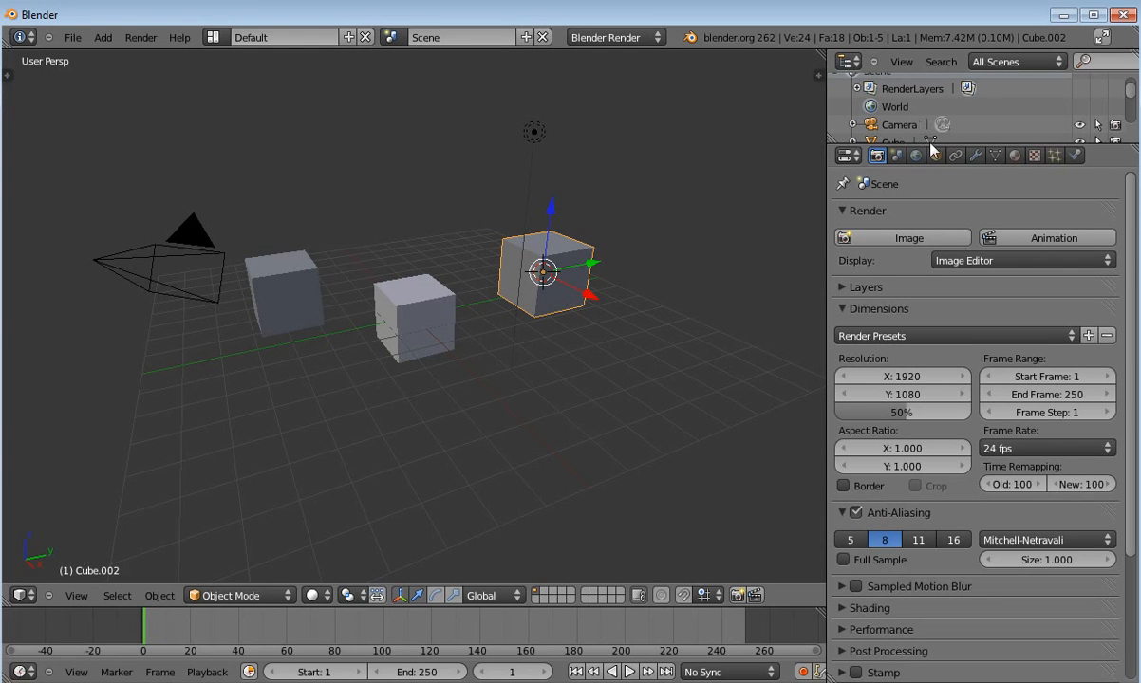
left_click_drag(921, 145, 928, 272)
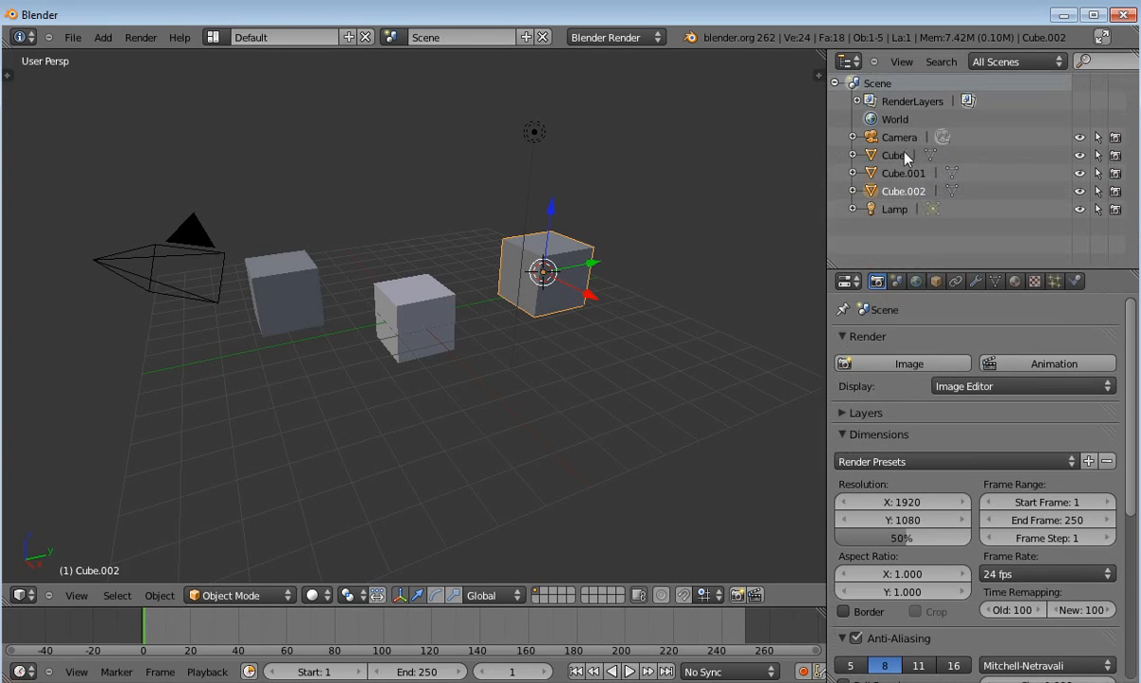
left_click(896, 156)
right_click(898, 159)
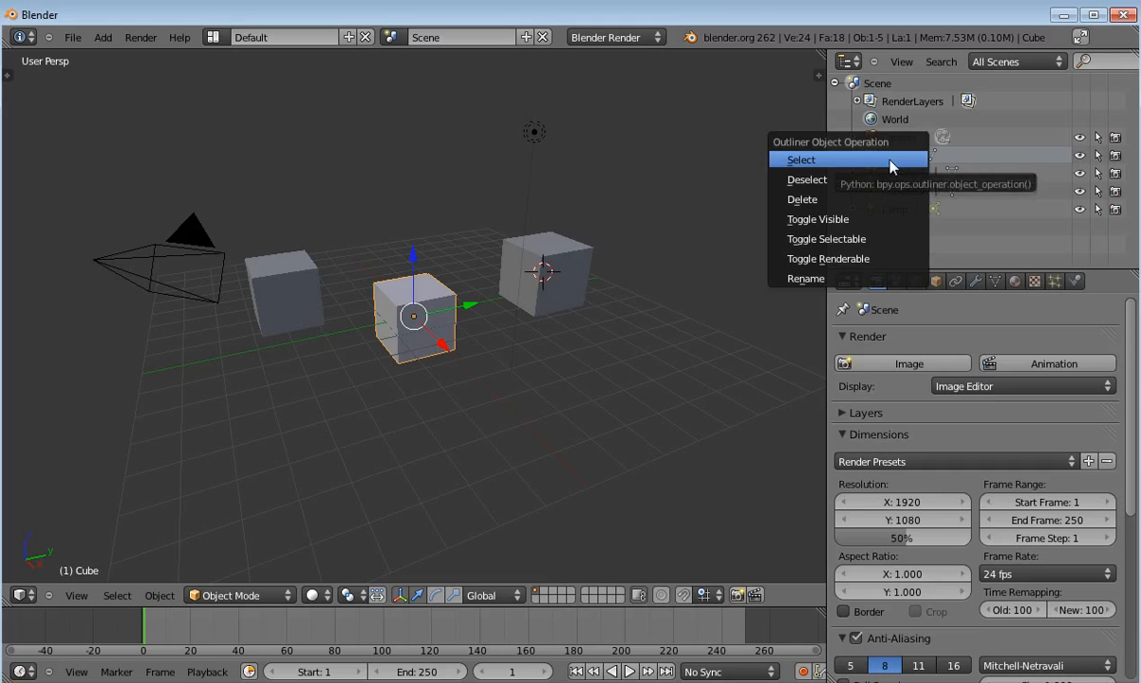
left_click(806, 278)
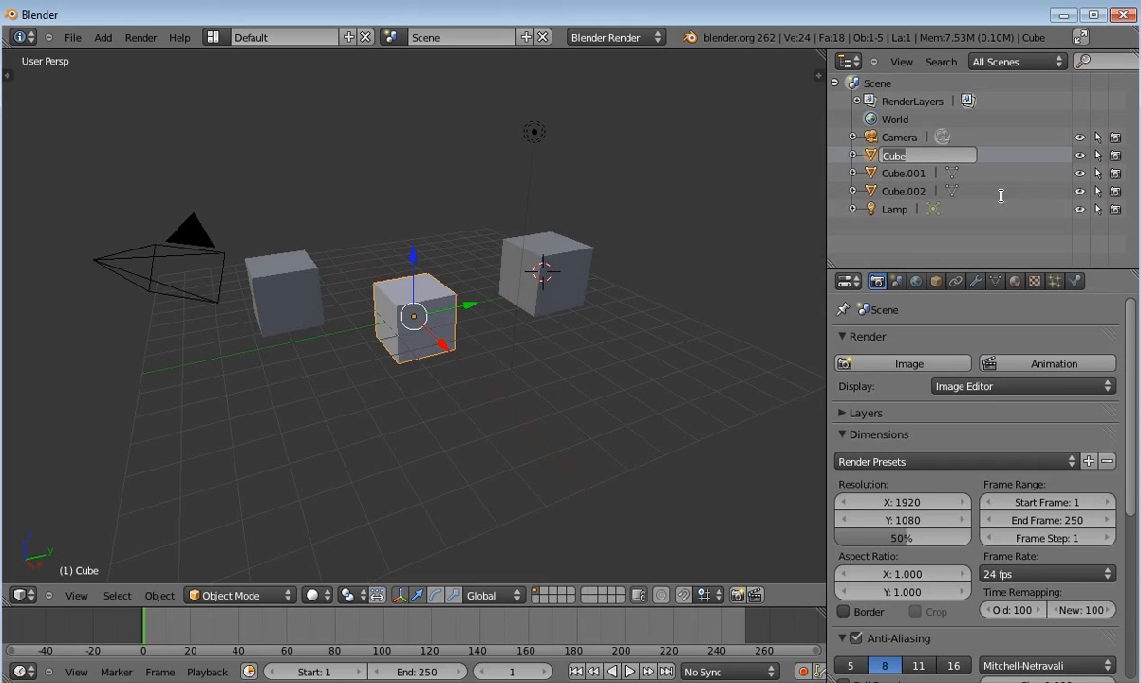
left_click(953, 157)
key("BackSpace")
key("BackSpace")
key("BackSpace")
key("BackSpace")
type("BlueCube")
key("Return")
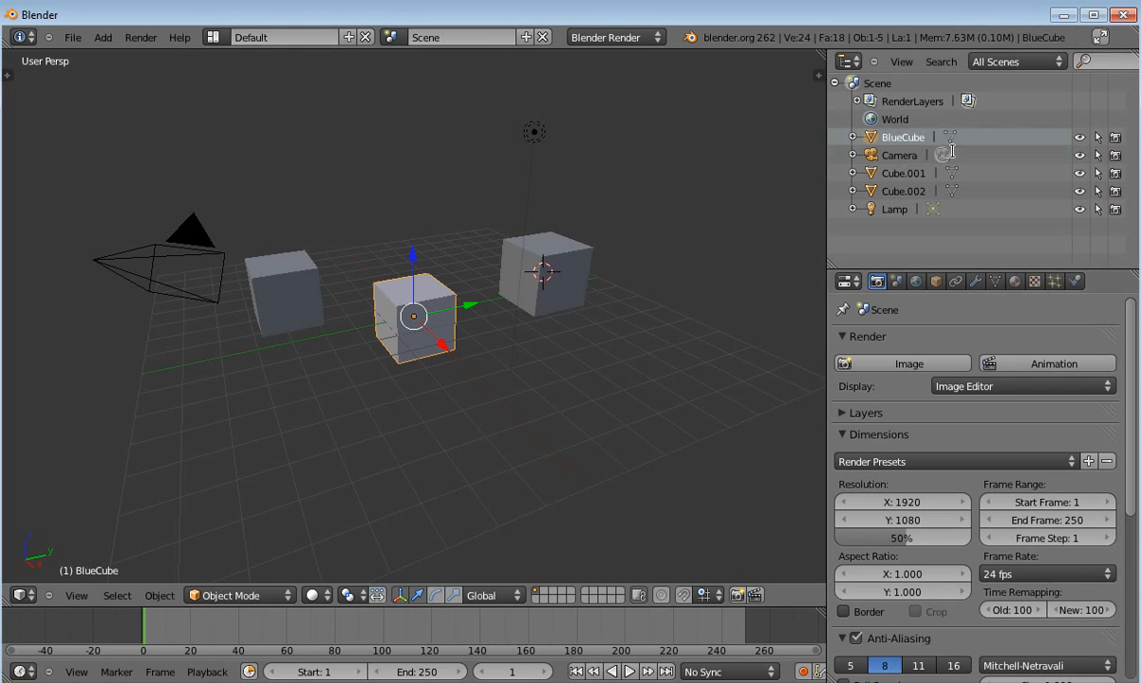
Step: Rename the object Cube.001 to MarbleCube
right_click(862, 172)
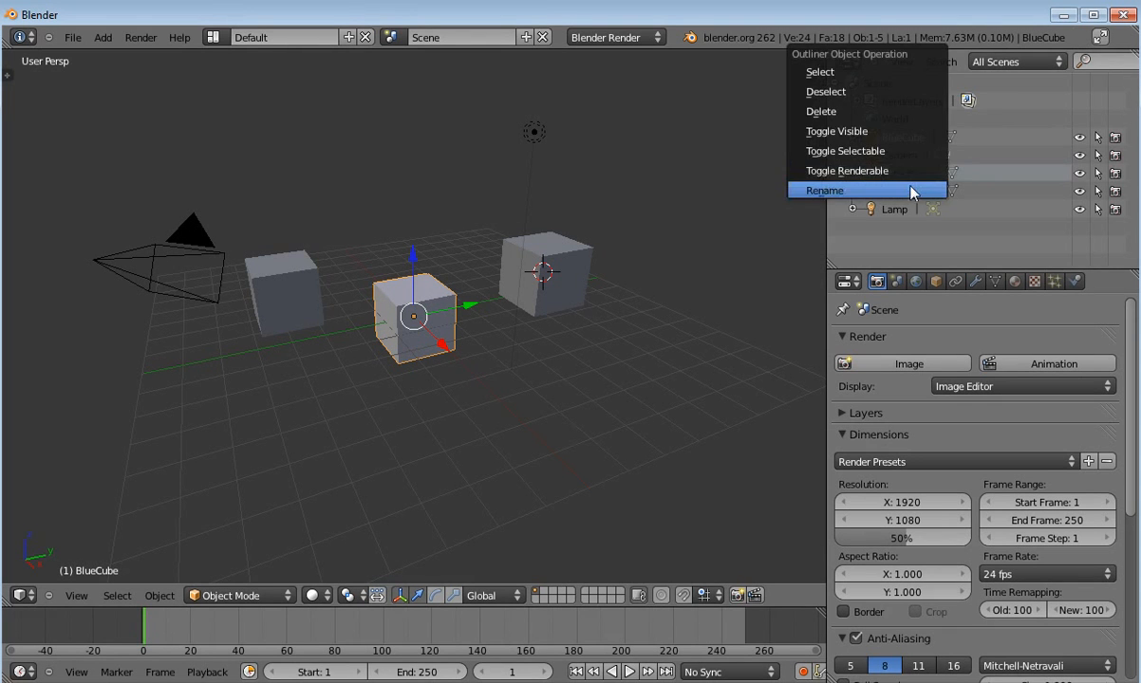
left_click(850, 189)
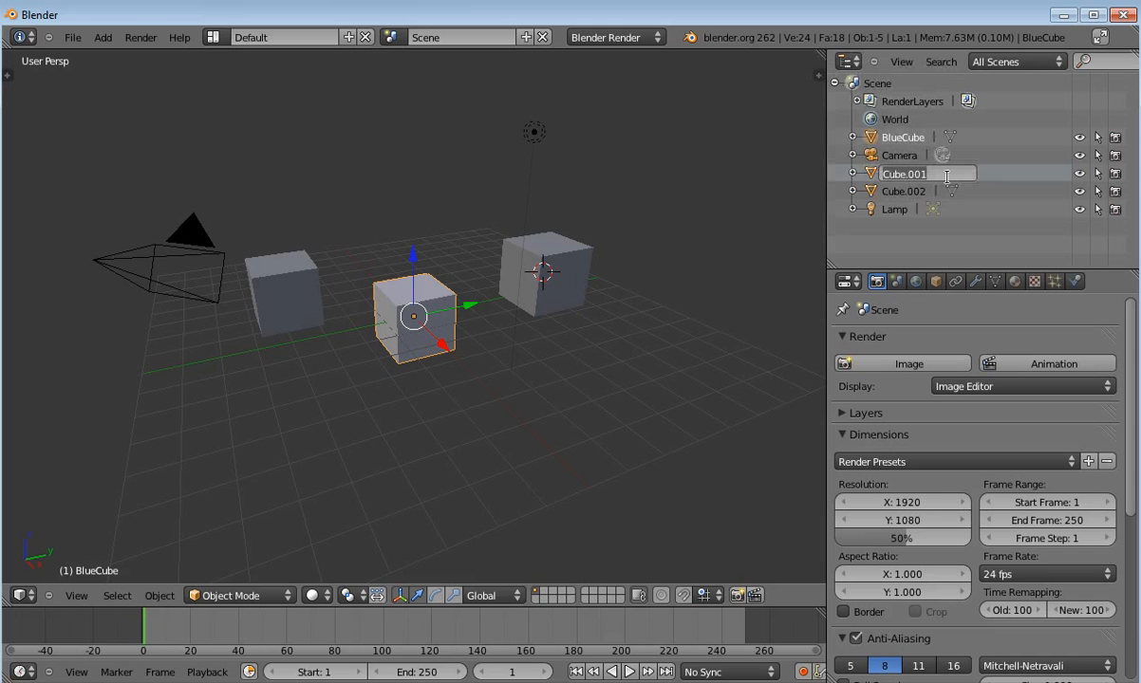
type("MarbleCube")
key("Return")
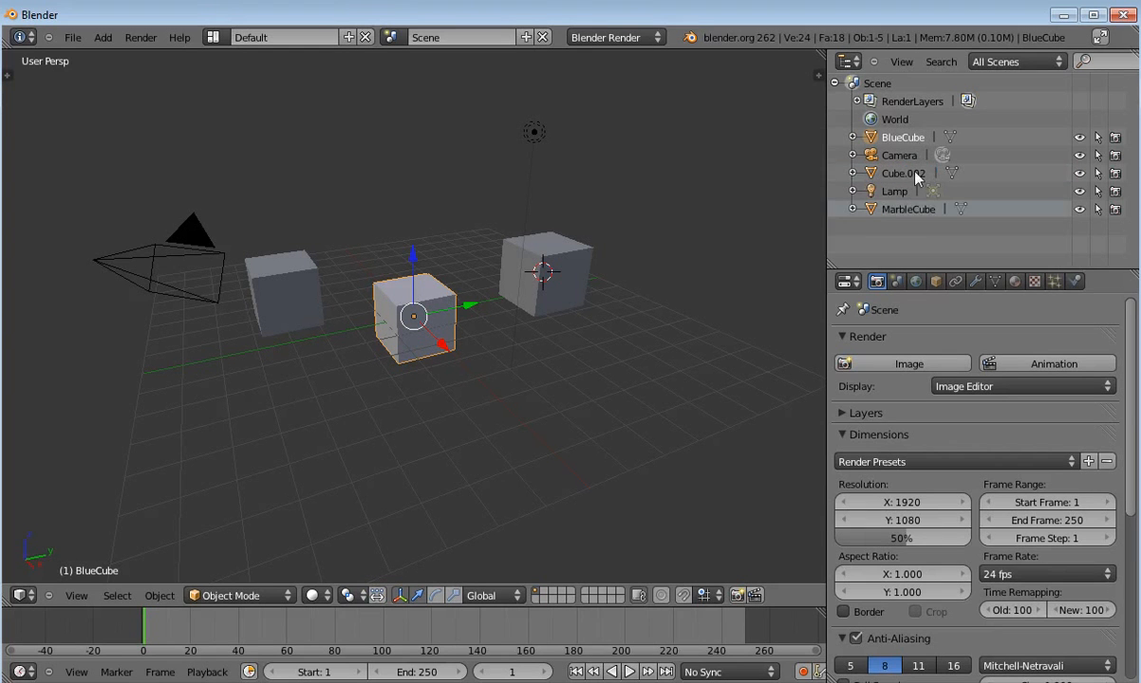
Step: Rename the object Cube.002 to HexagonCube
right_click(859, 172)
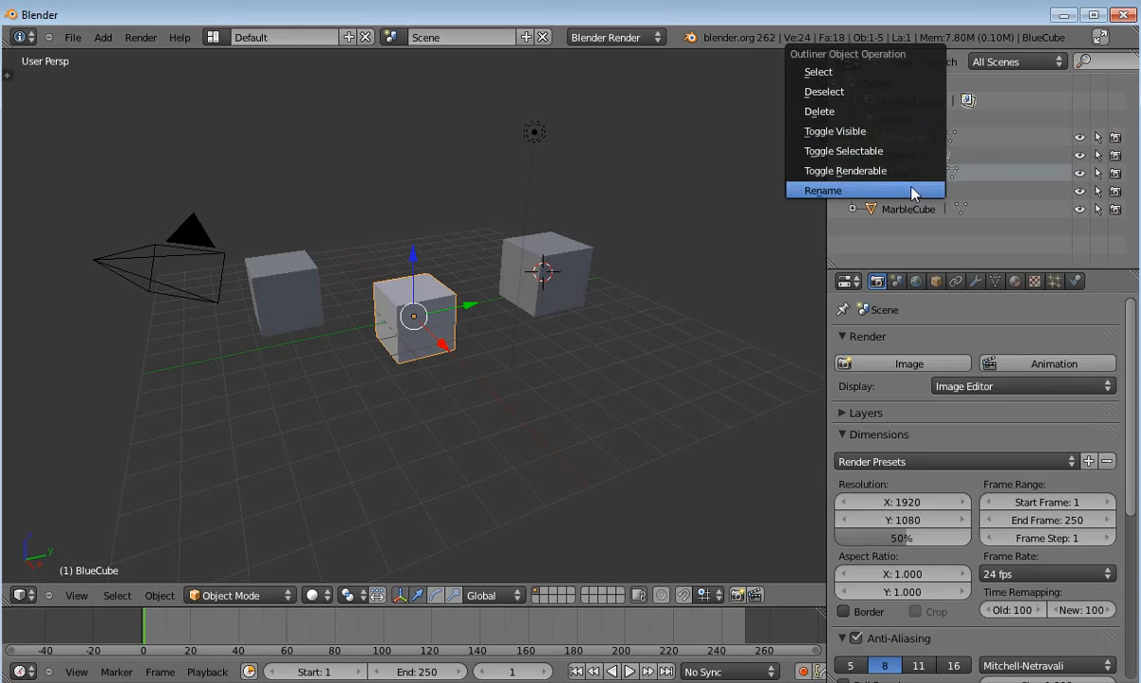
left_click(917, 190)
type("H")
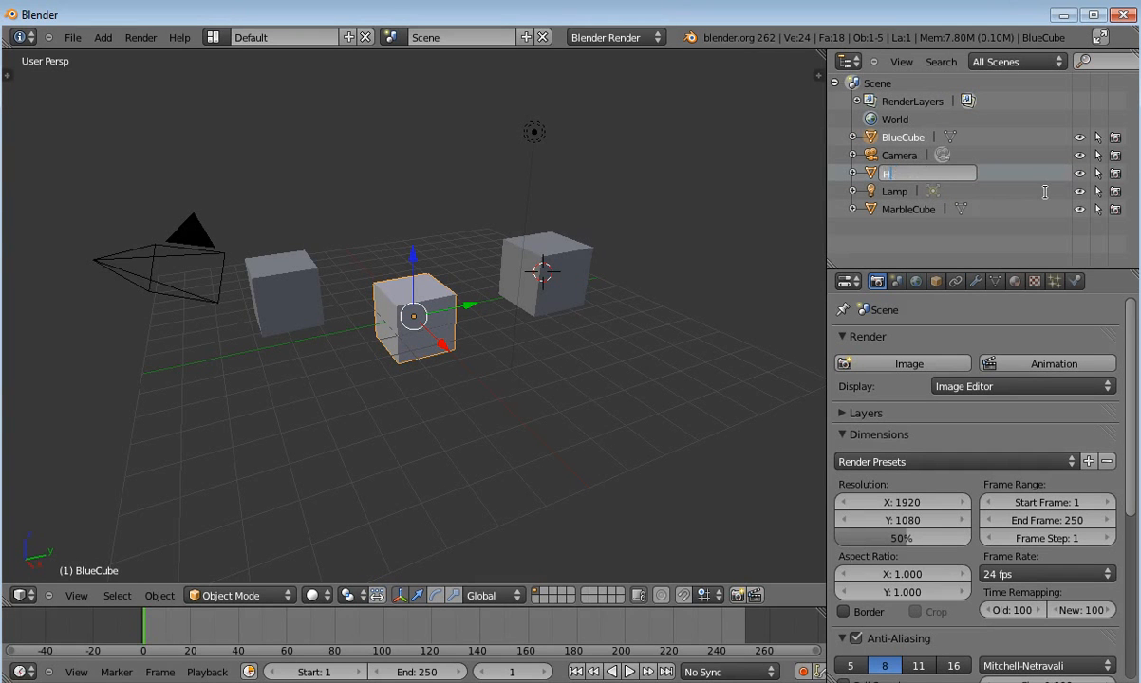
type("exagonCube")
key("Return")
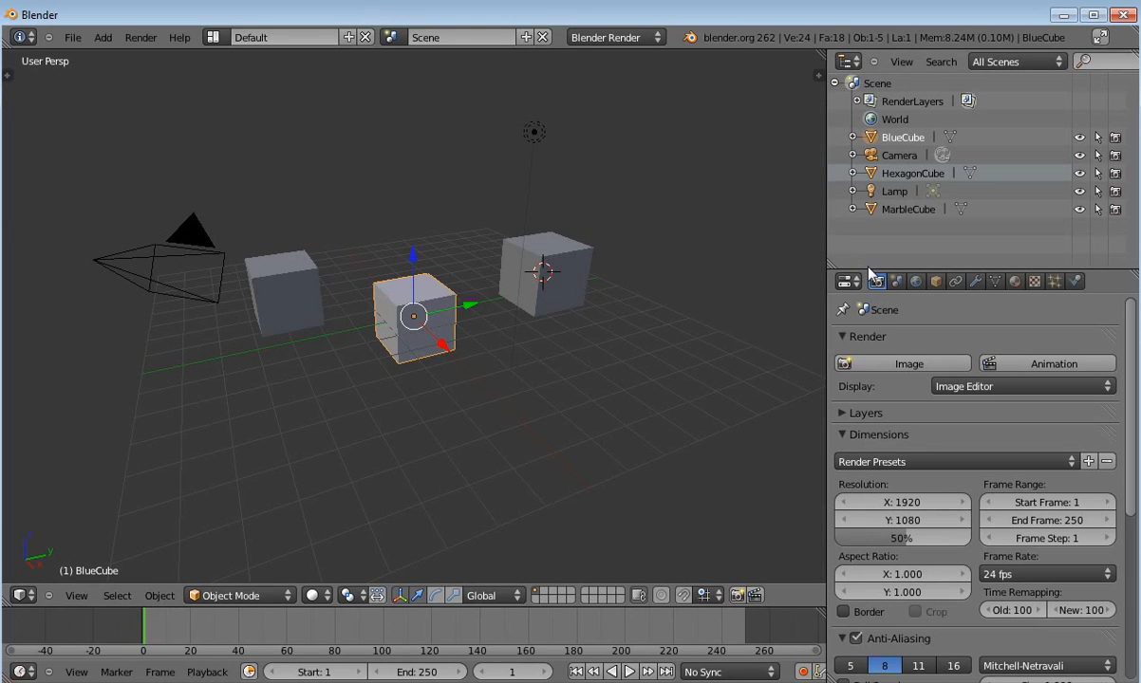
Step: Shrink the Outliner to give the Properties editor more room and set BlueCube's material diffuse color to a violet-blue
left_click_drag(868, 270, 862, 126)
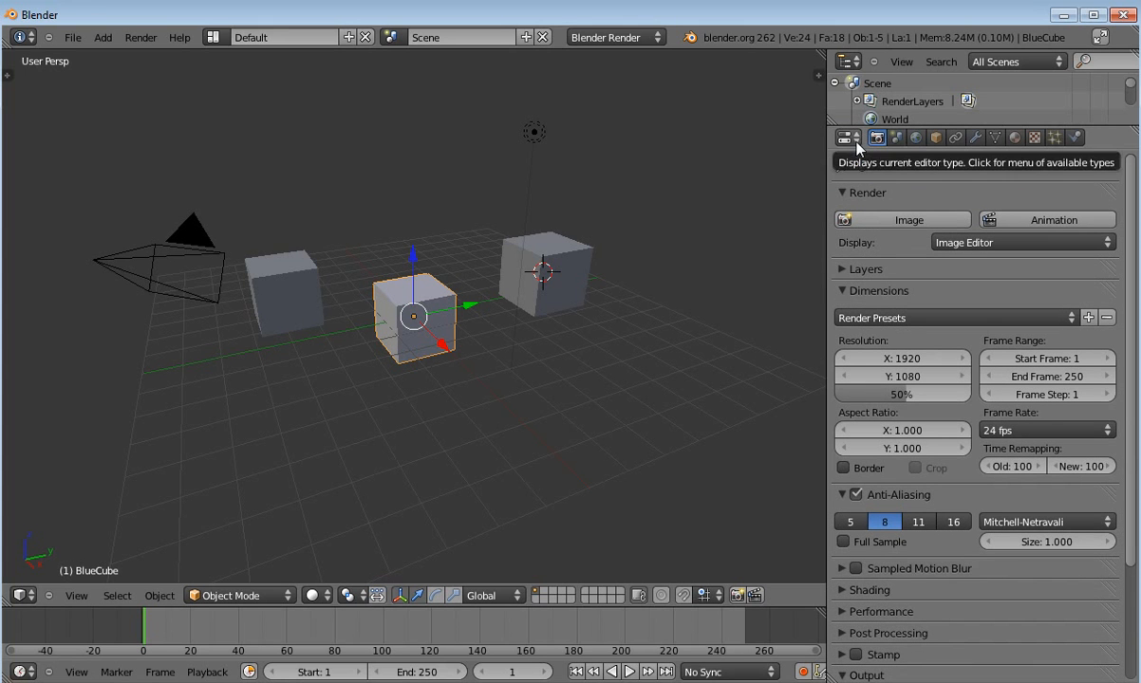
left_click(850, 139)
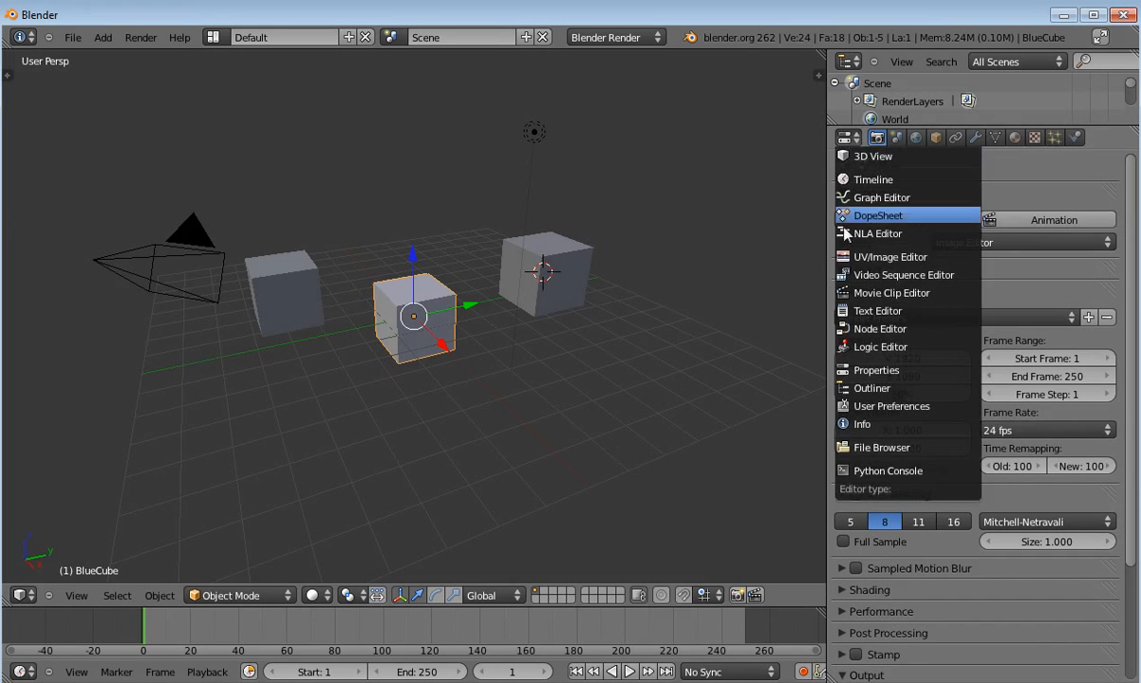
left_click(859, 372)
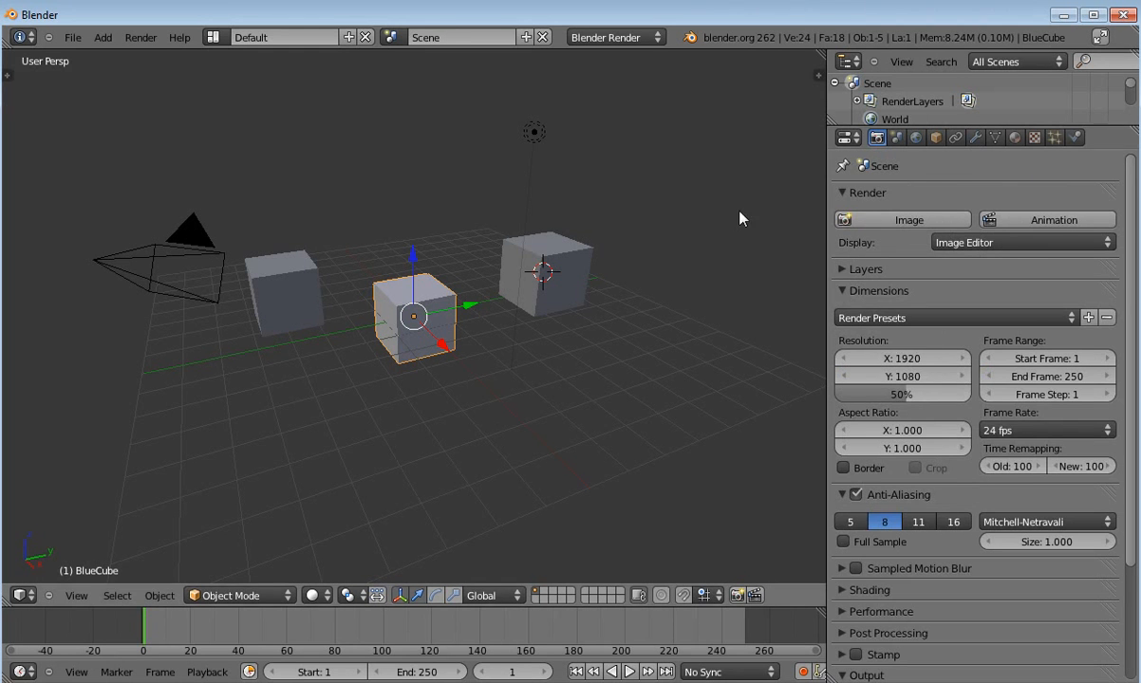
left_click(1015, 139)
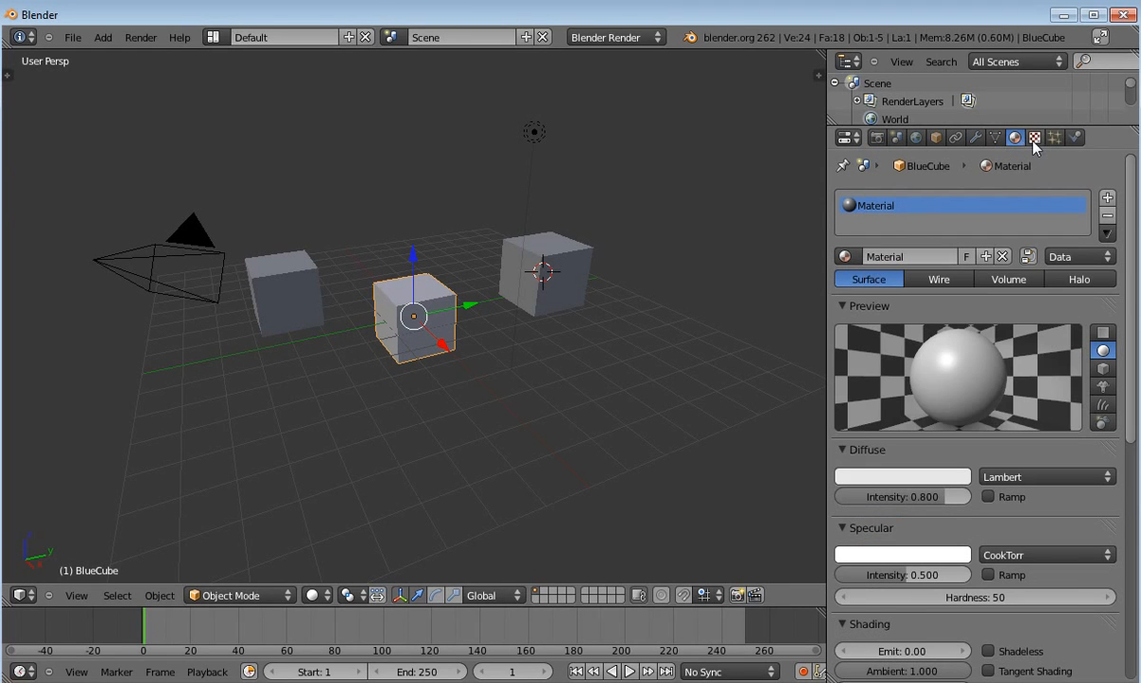
left_click(905, 478)
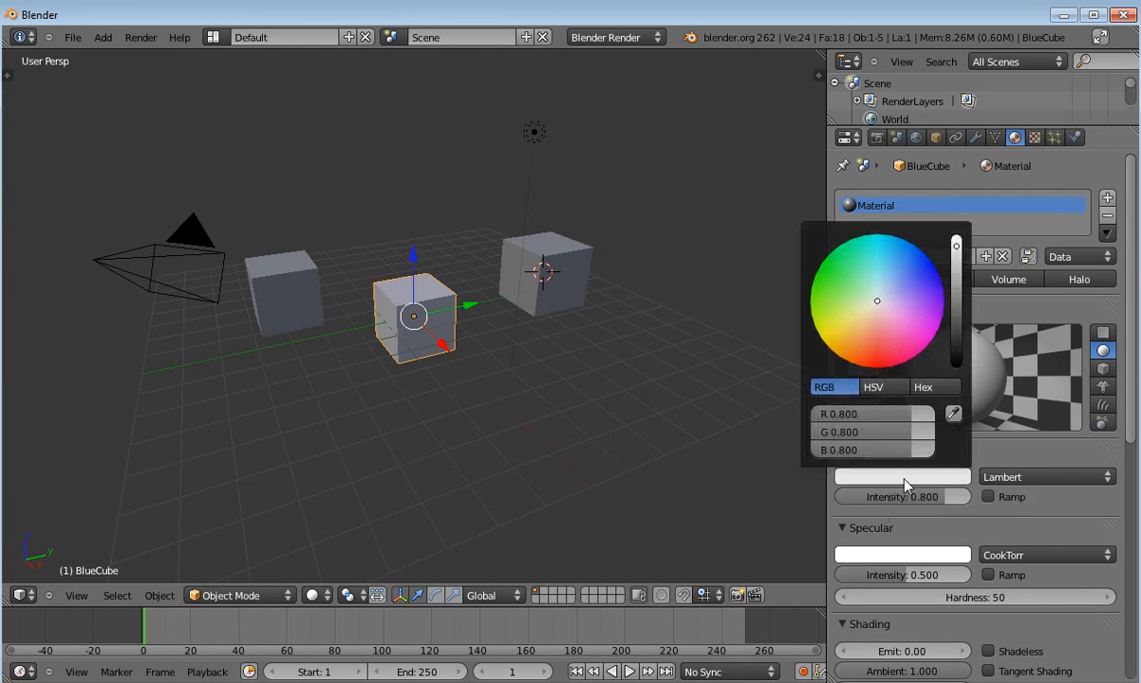
left_click(935, 277)
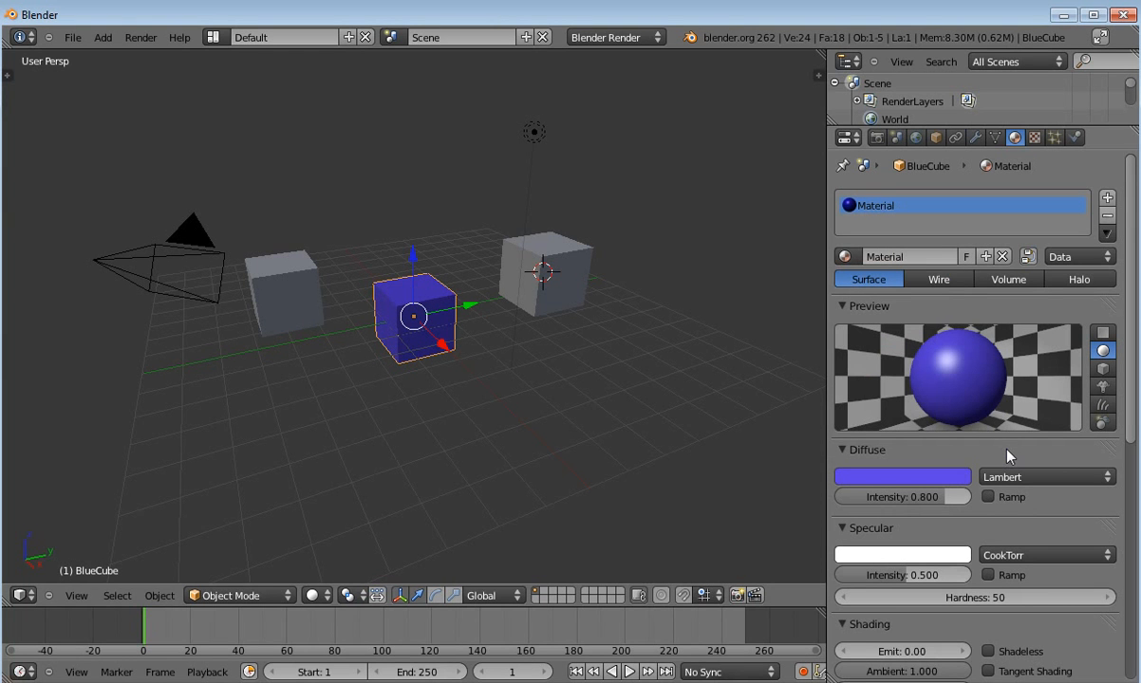
Step: Select the MarbleCube and give it a new material
left_click(281, 290)
right_click(283, 291)
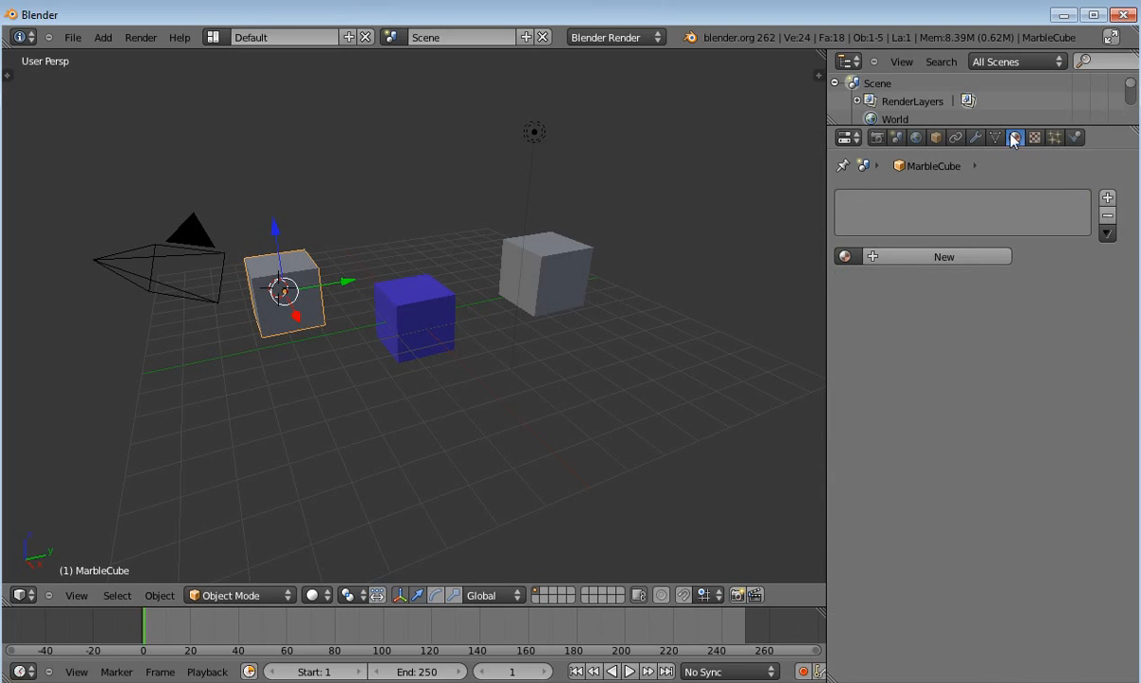
left_click(994, 257)
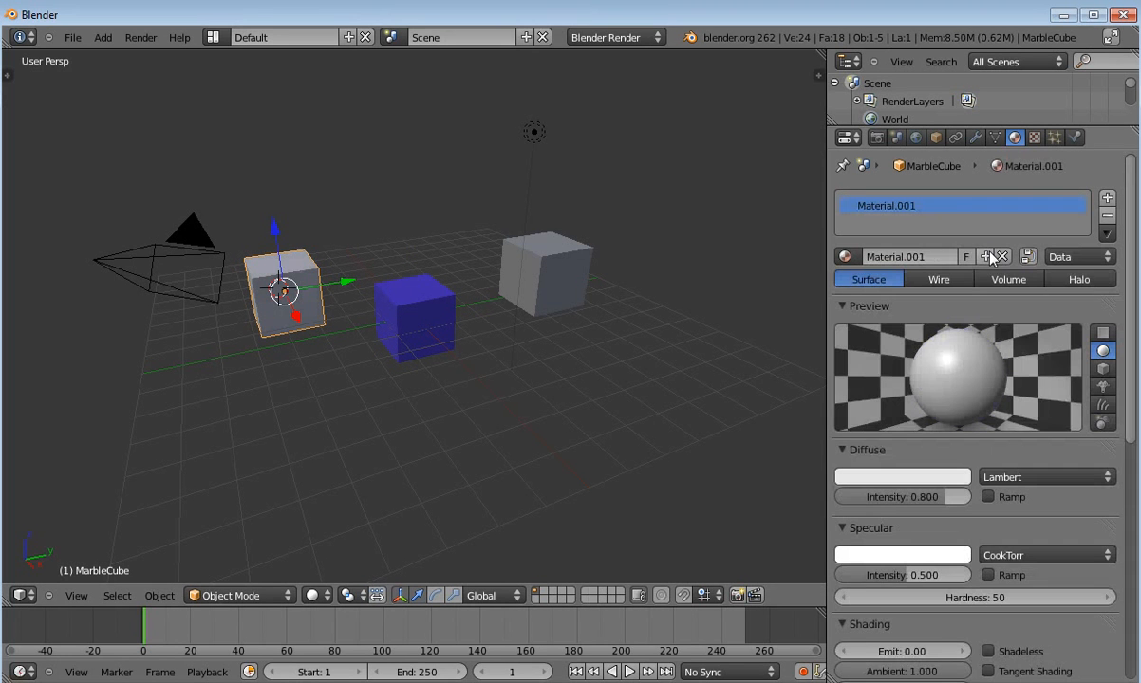
Step: Add a new texture to MarbleCube's material and set its type to Marble
left_click(1034, 139)
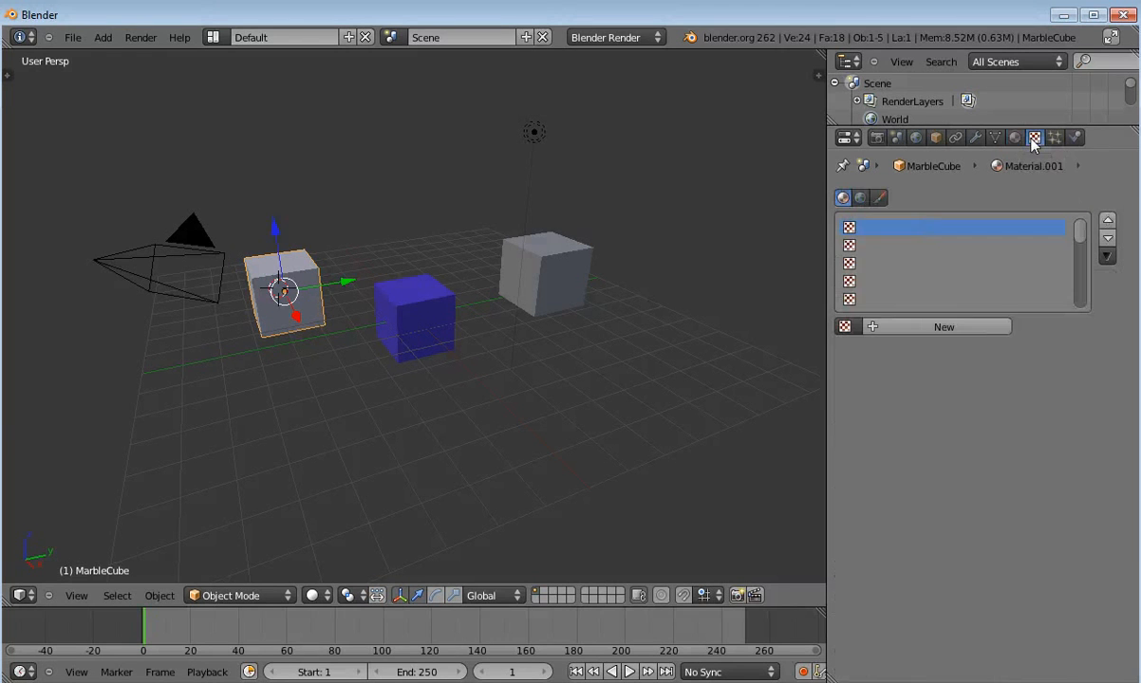
left_click(945, 329)
left_click(1109, 350)
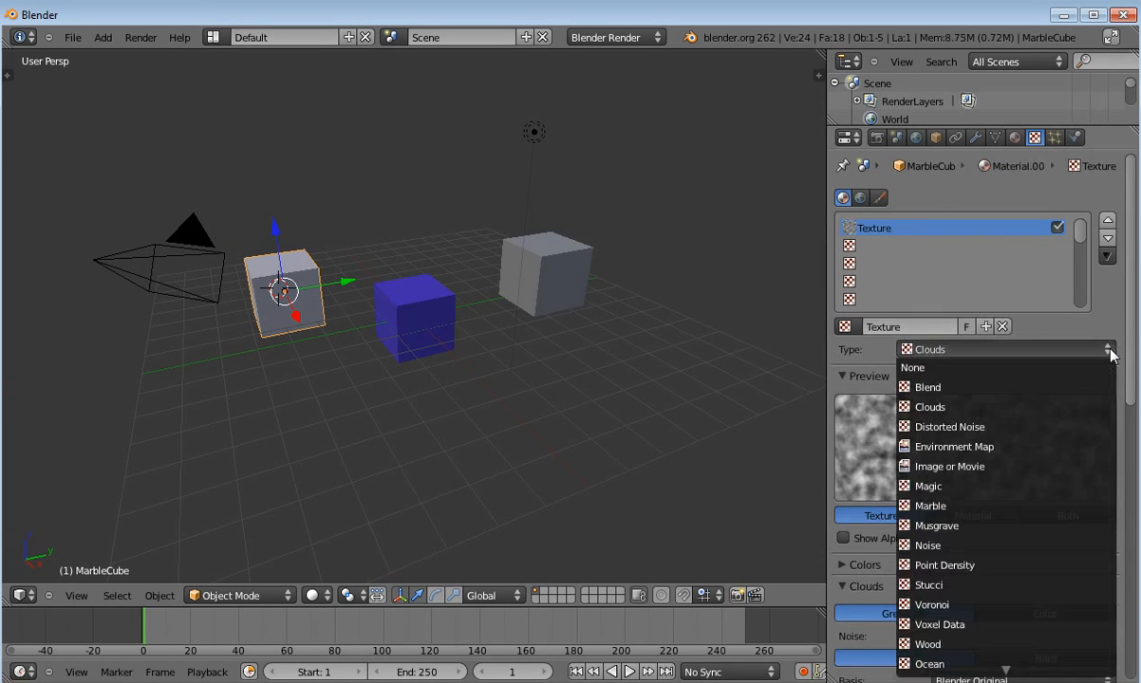
left_click(1043, 507)
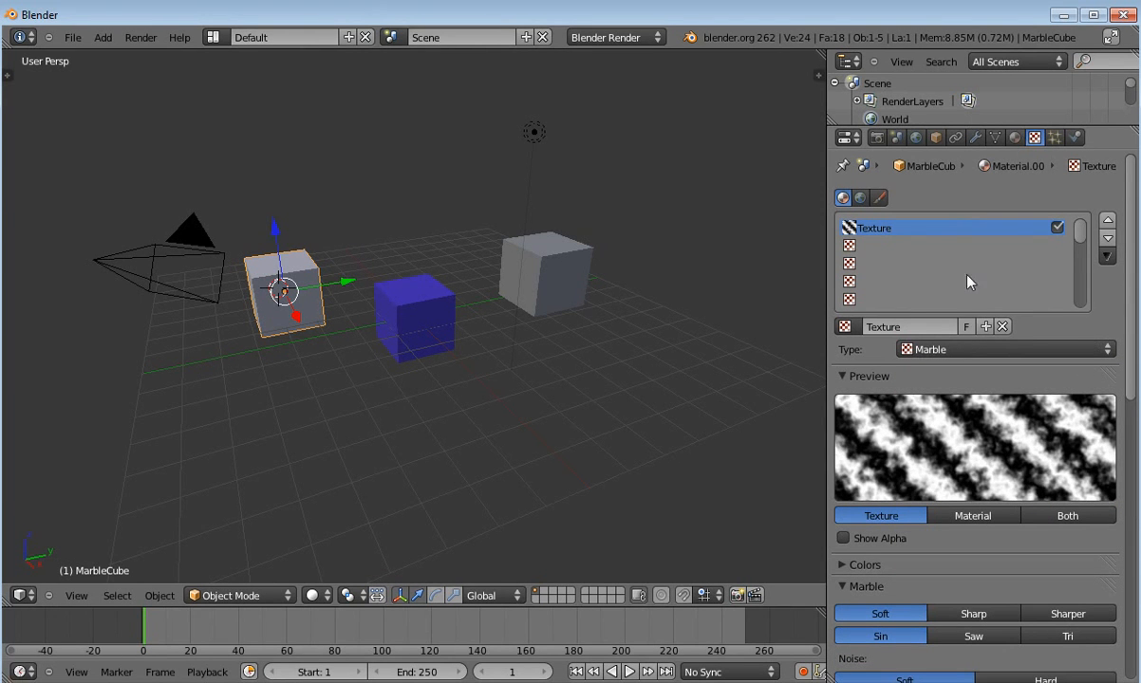
Step: Set the marble texture's preview to show the material on a cube shape
left_click(961, 515)
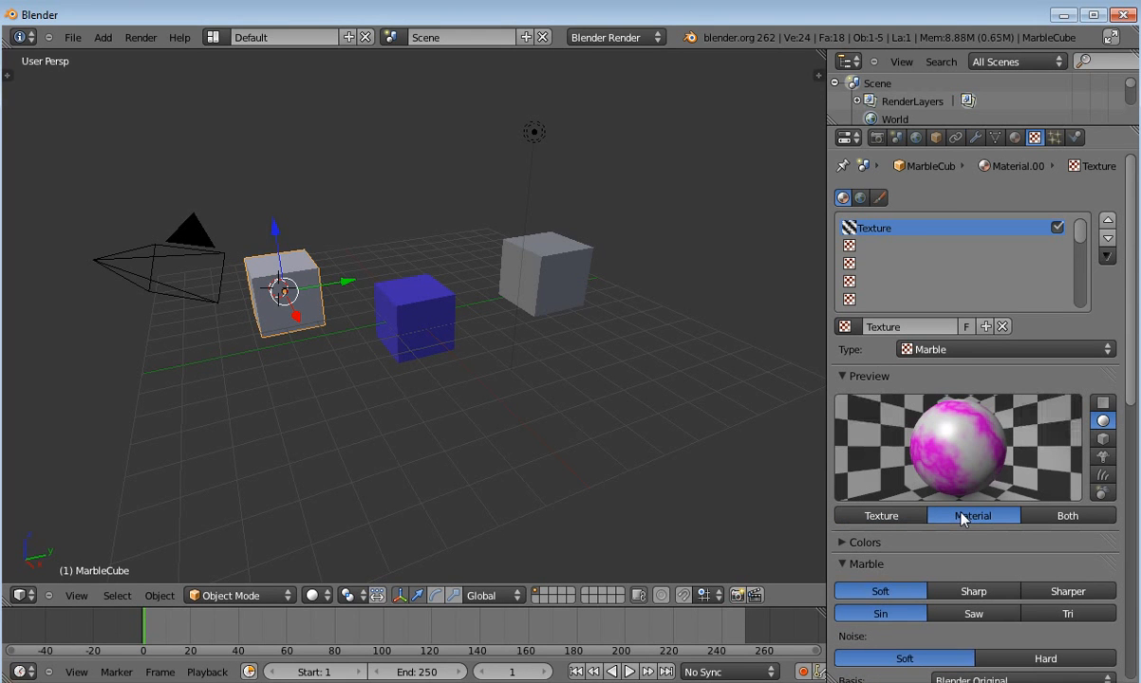
left_click(1102, 439)
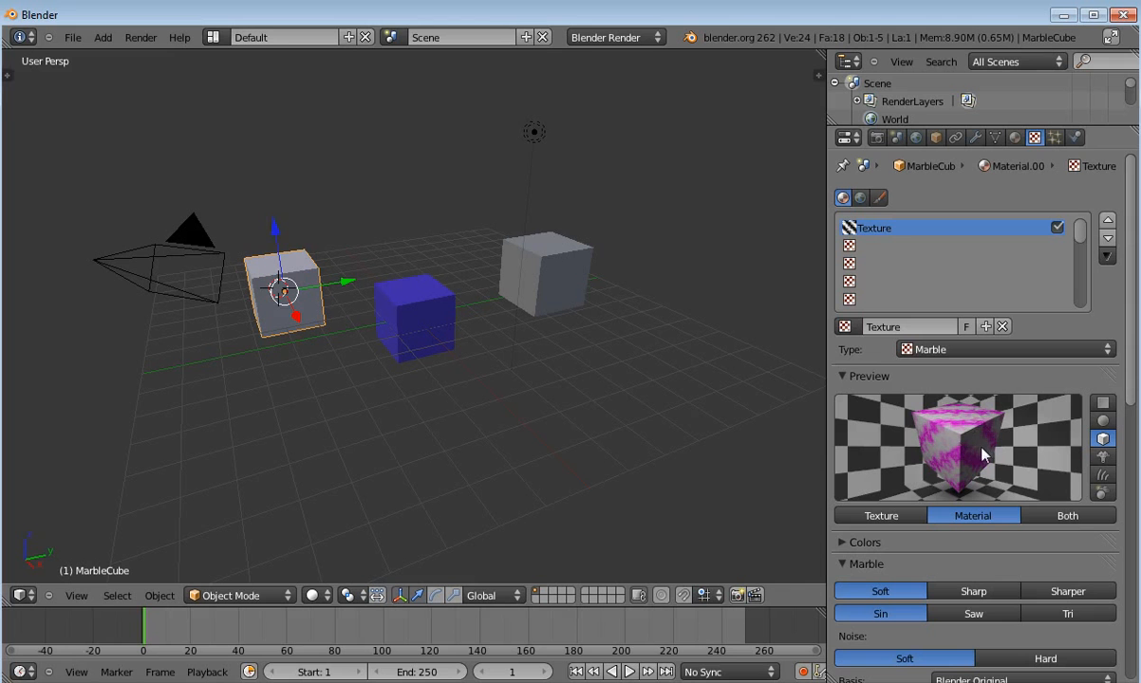
left_click_drag(1130, 376, 1133, 390)
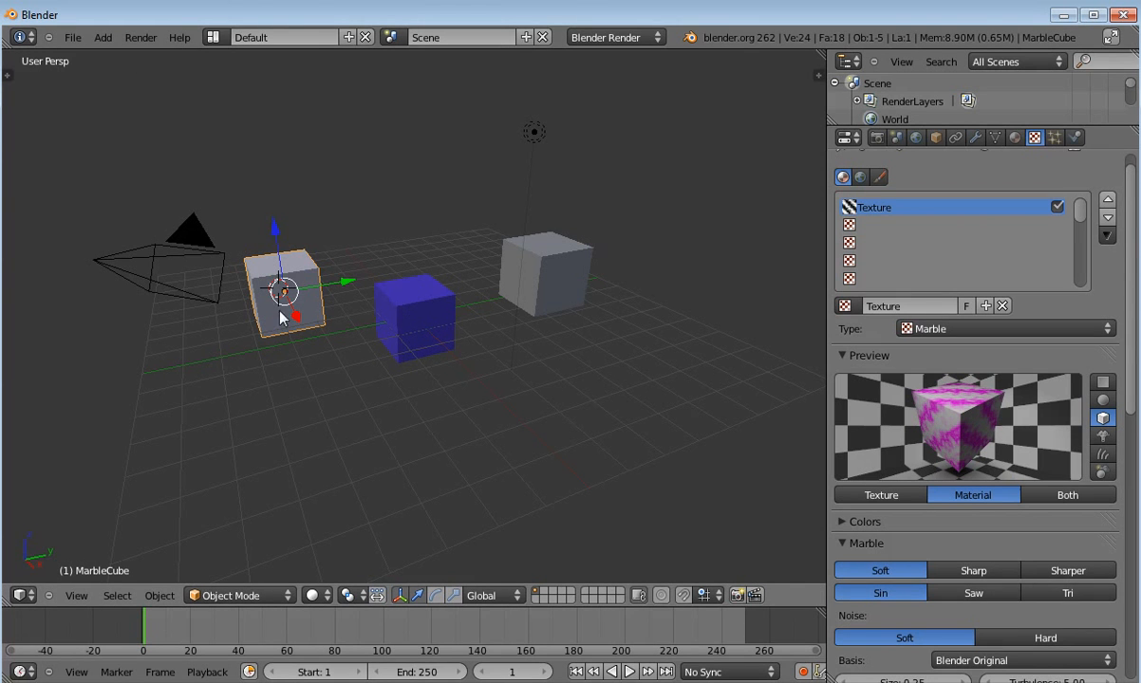
Step: Render the current frame as an image, inspect the cubes in the result, and return to the 3D view
left_click(142, 38)
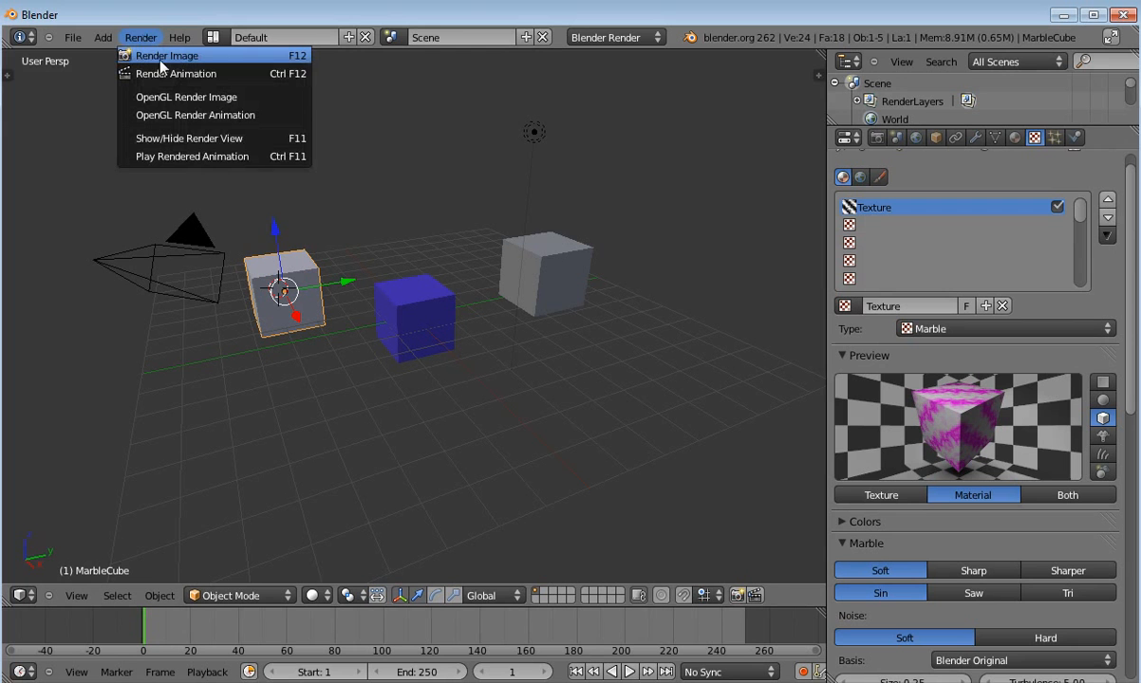
left_click(215, 57)
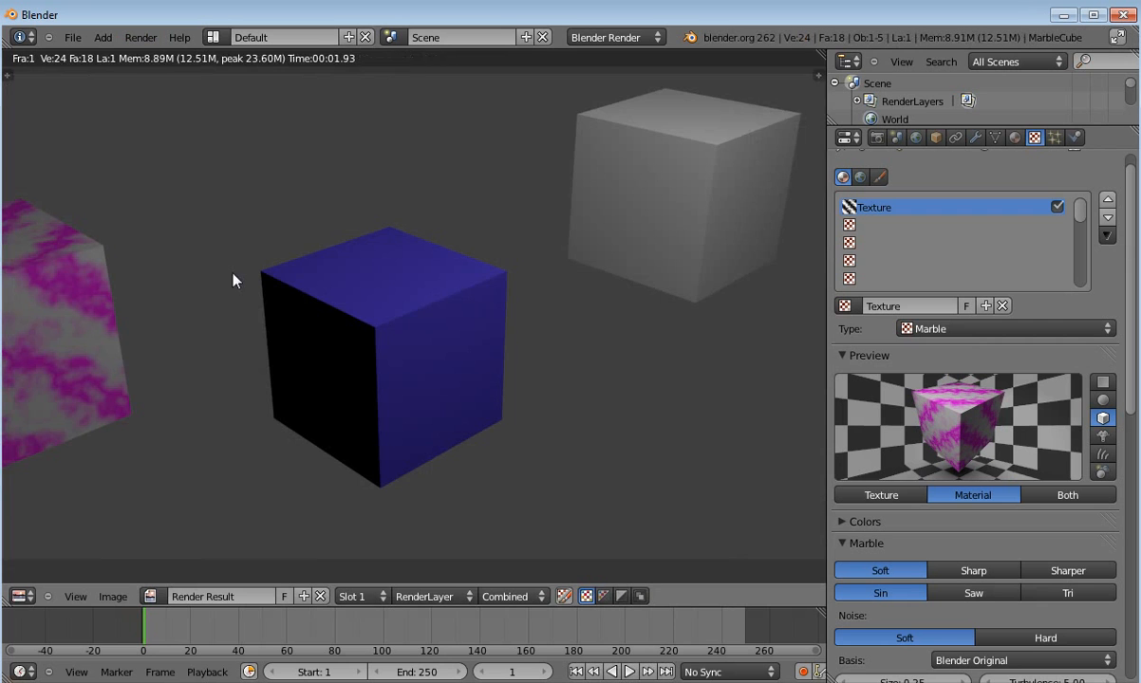
mouse_move(271, 266)
middle_mouse_down()
mouse_move(439, 263)
mouse_move(262, 280)
mouse_move(271, 280)
middle_mouse_up()
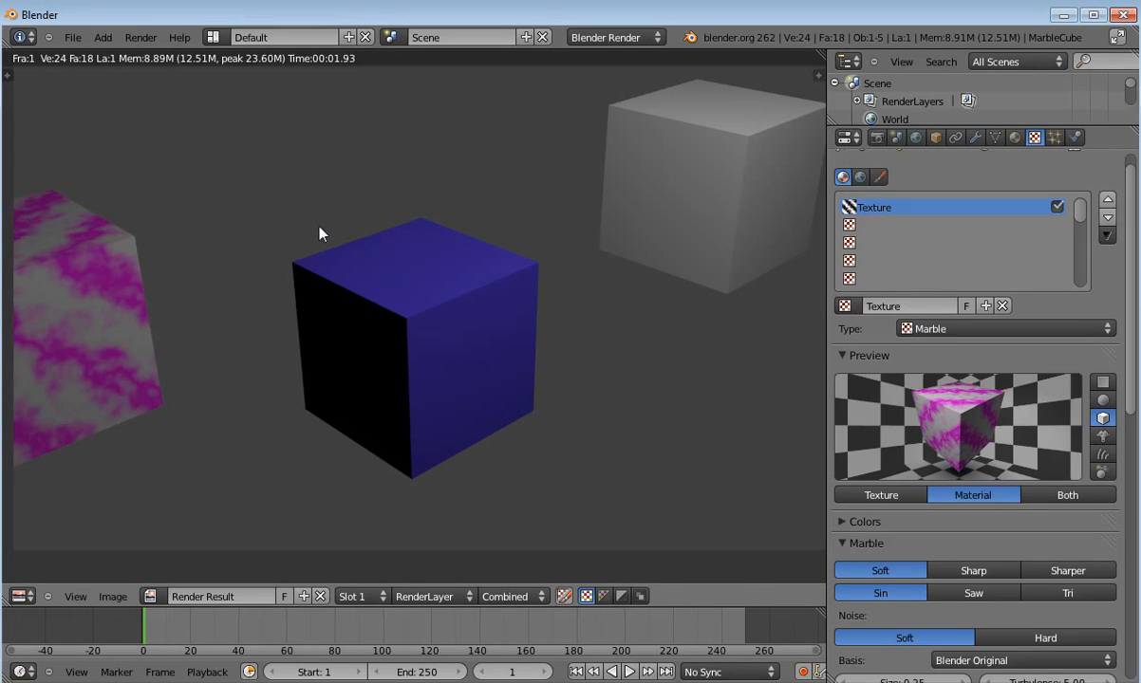
key("Escape")
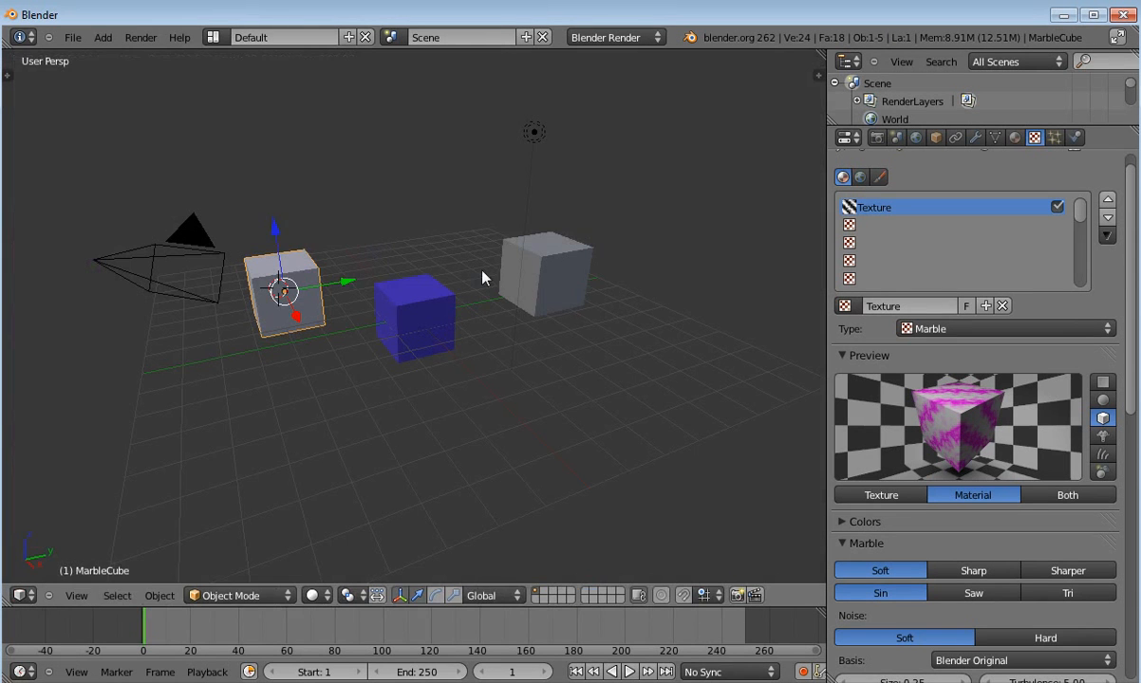
Step: Select the HexagonCube and give it a new material
right_click(546, 275)
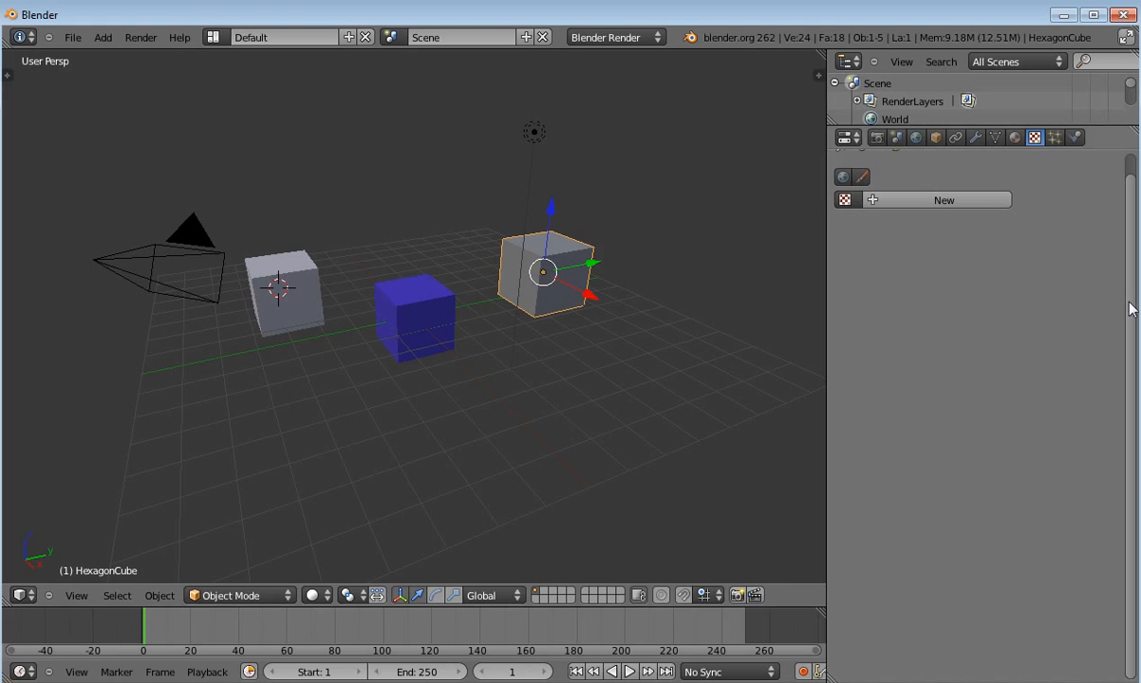
scroll(1061, 285, "up", 1)
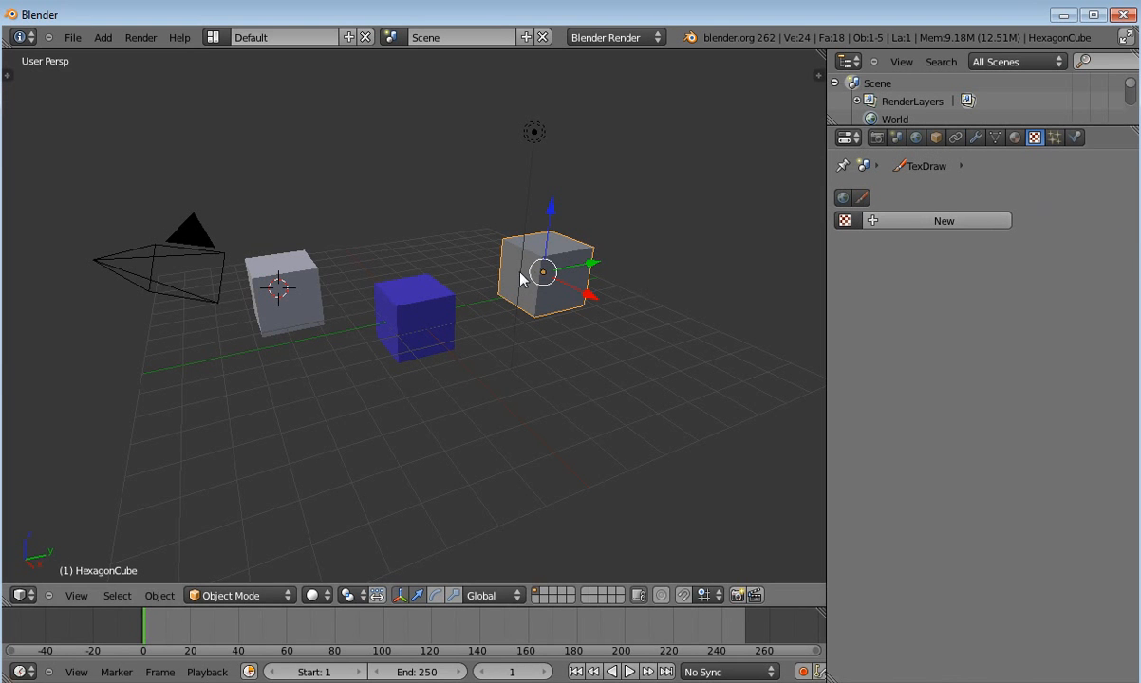
left_click(1016, 139)
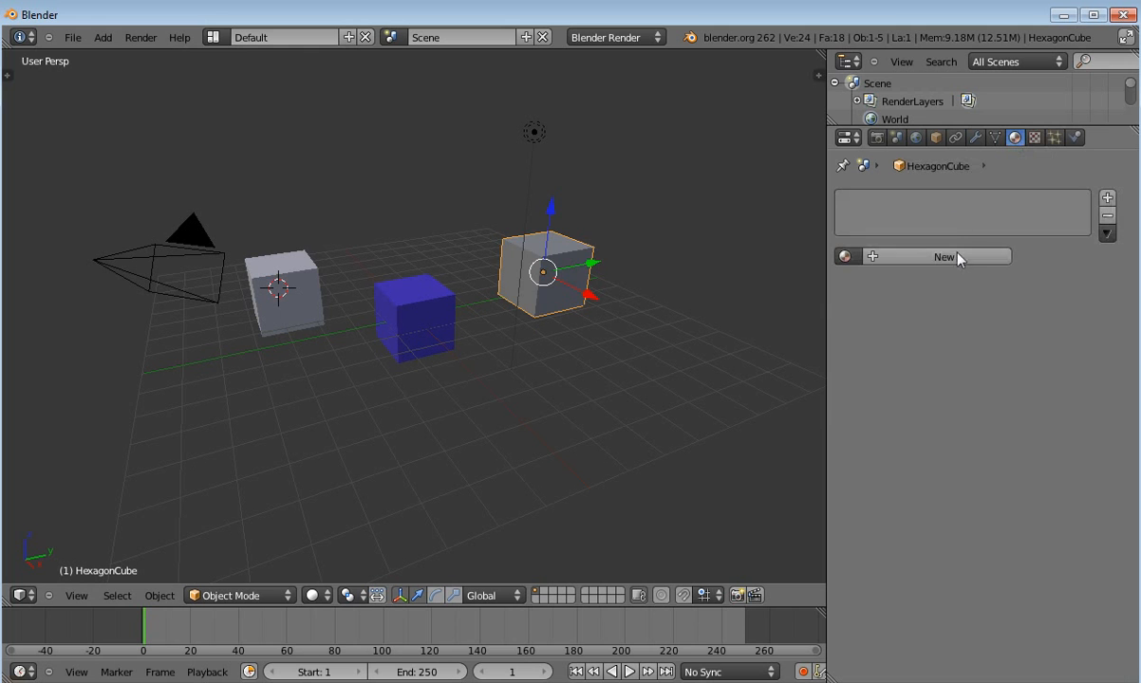
left_click(897, 256)
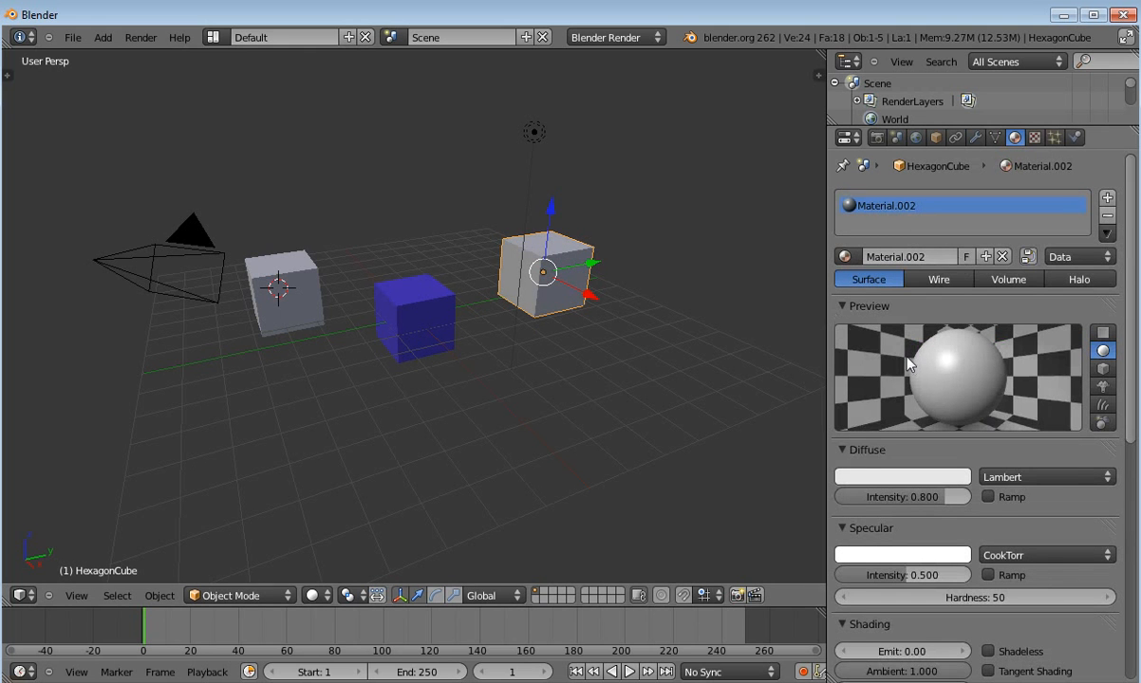
Step: Add a new texture to HexagonCube's material and set its type to Image or Movie
left_click(1035, 139)
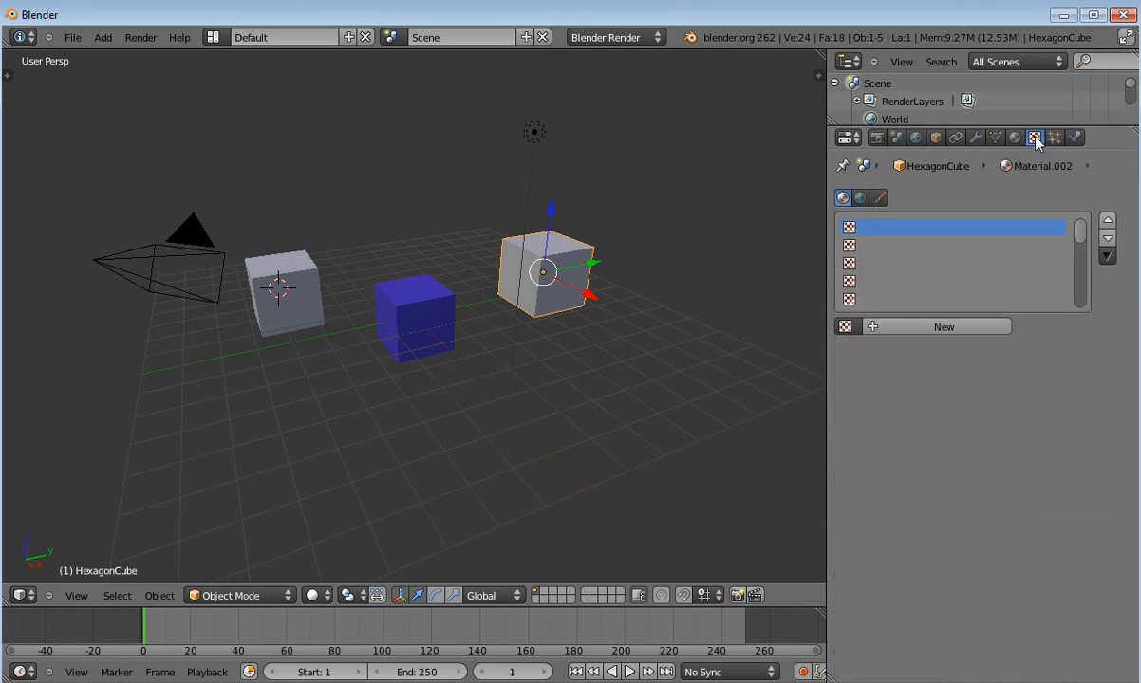
left_click(906, 328)
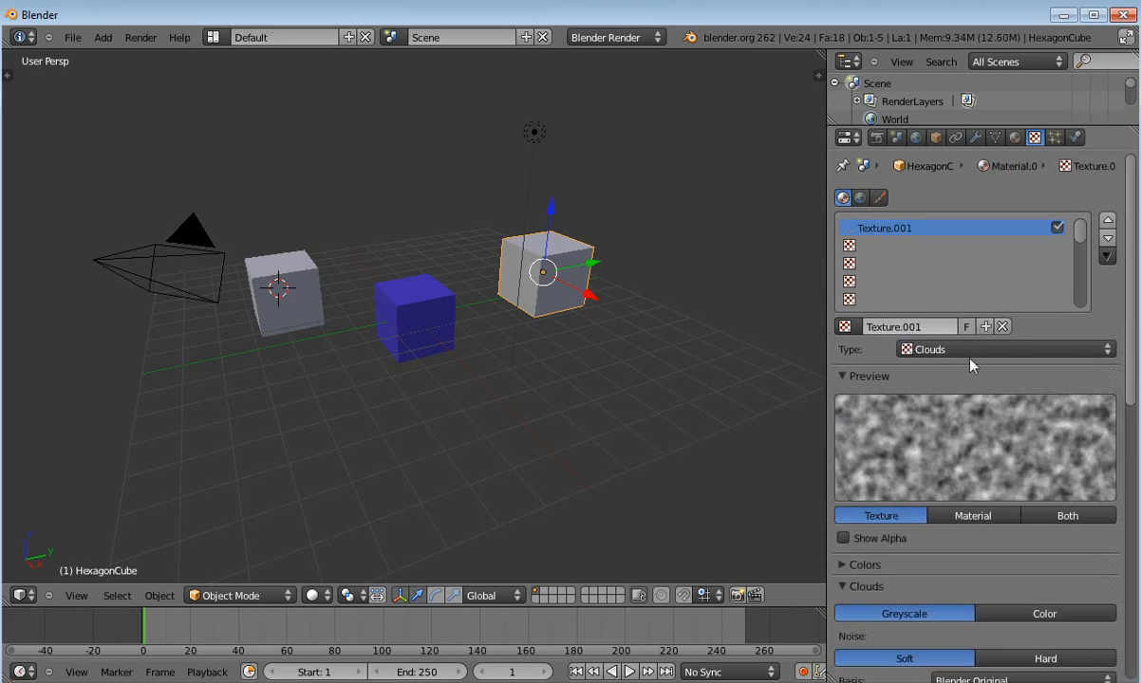
left_click(1074, 349)
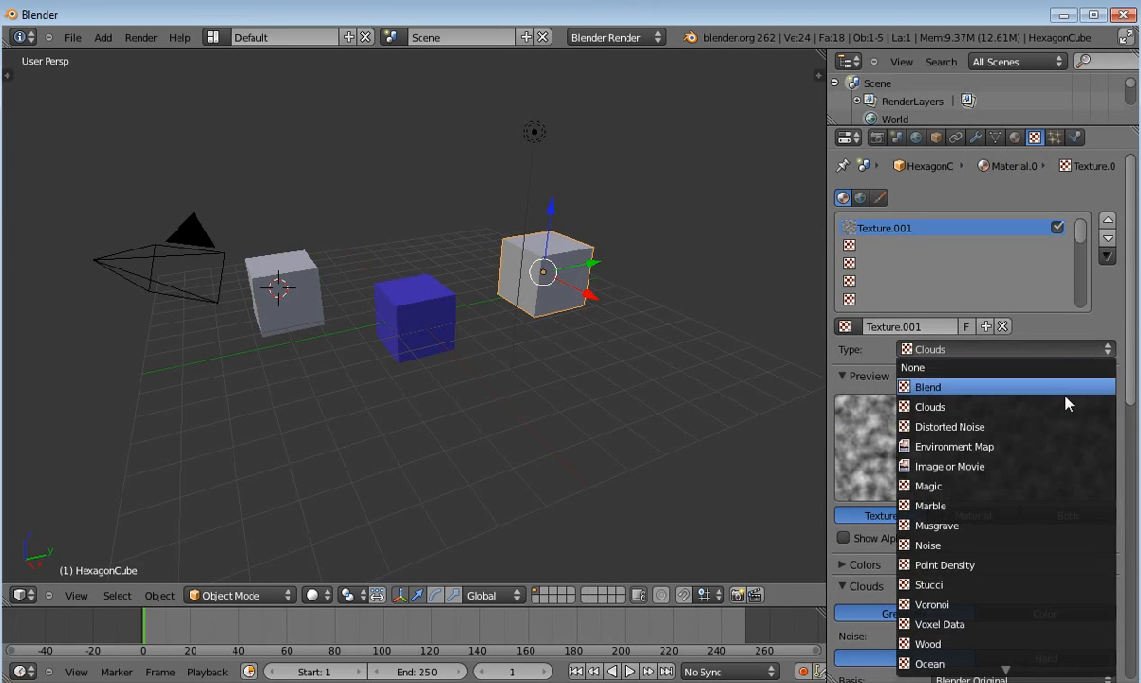
left_click(1064, 475)
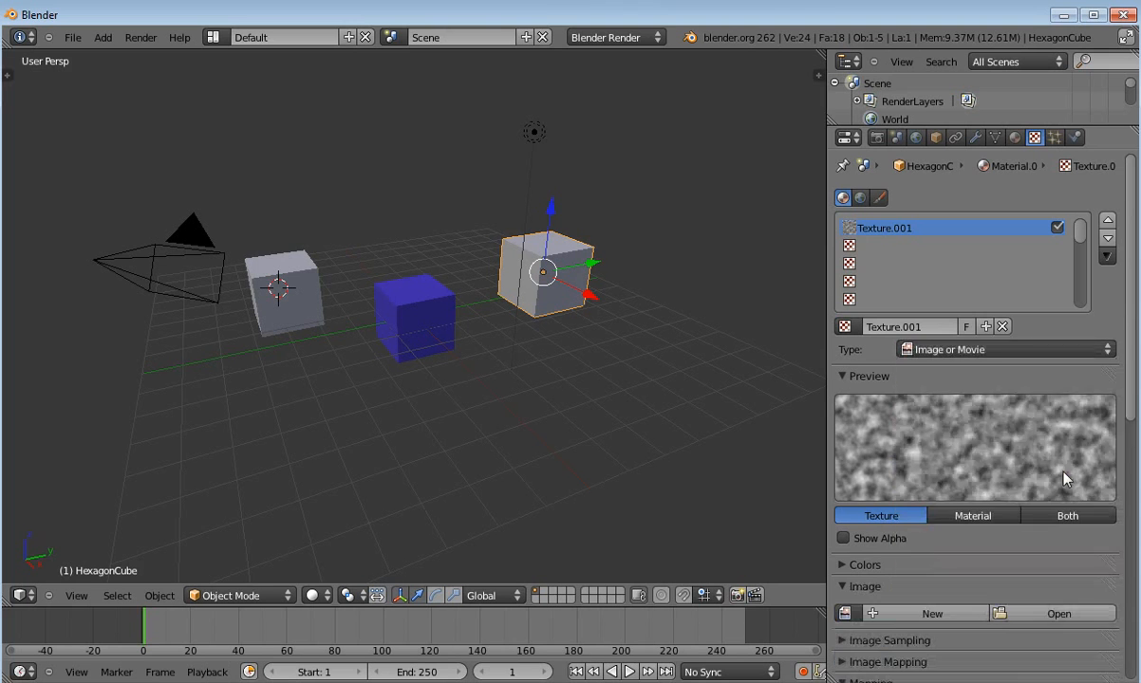
Step: Collapse the texture's mapping and influence settings and load SpaceportHexagons.png from the Desktop folder as its image
scroll(1135, 382, "down", 5)
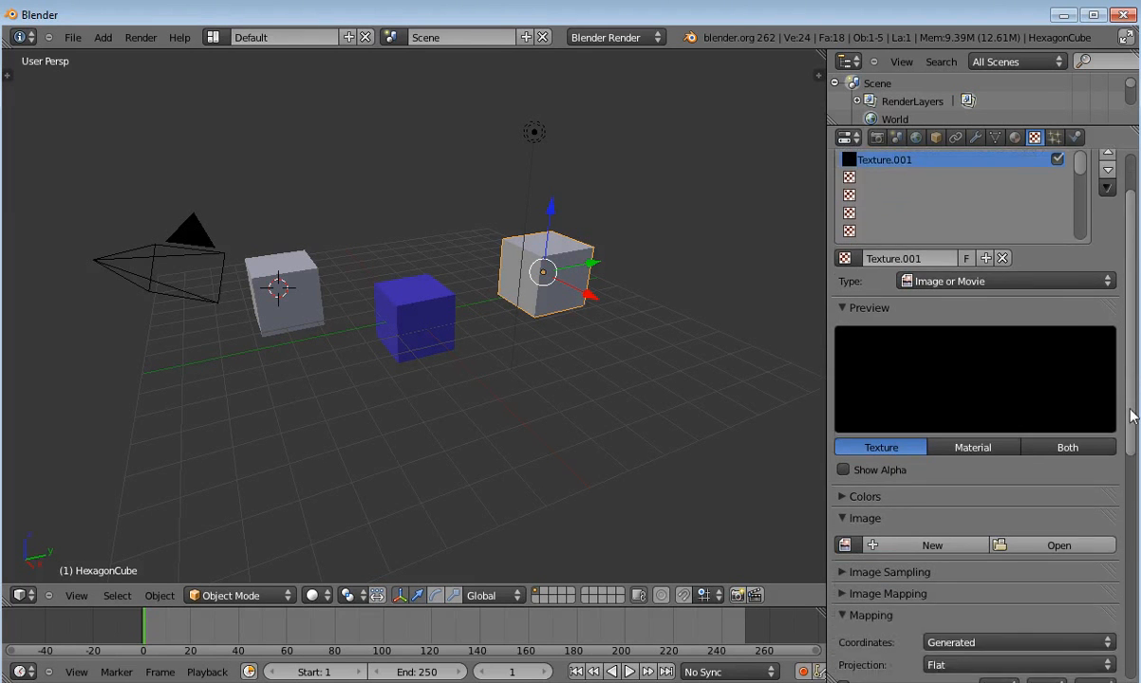
left_click(847, 434)
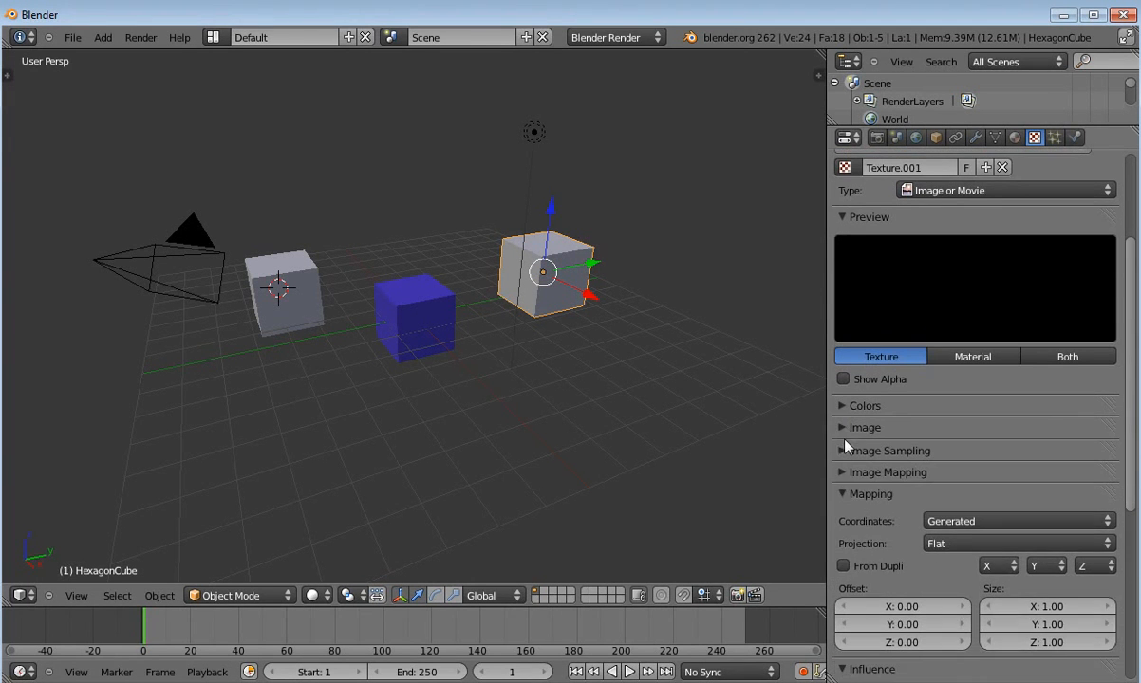
left_click(853, 492)
left_click(846, 517)
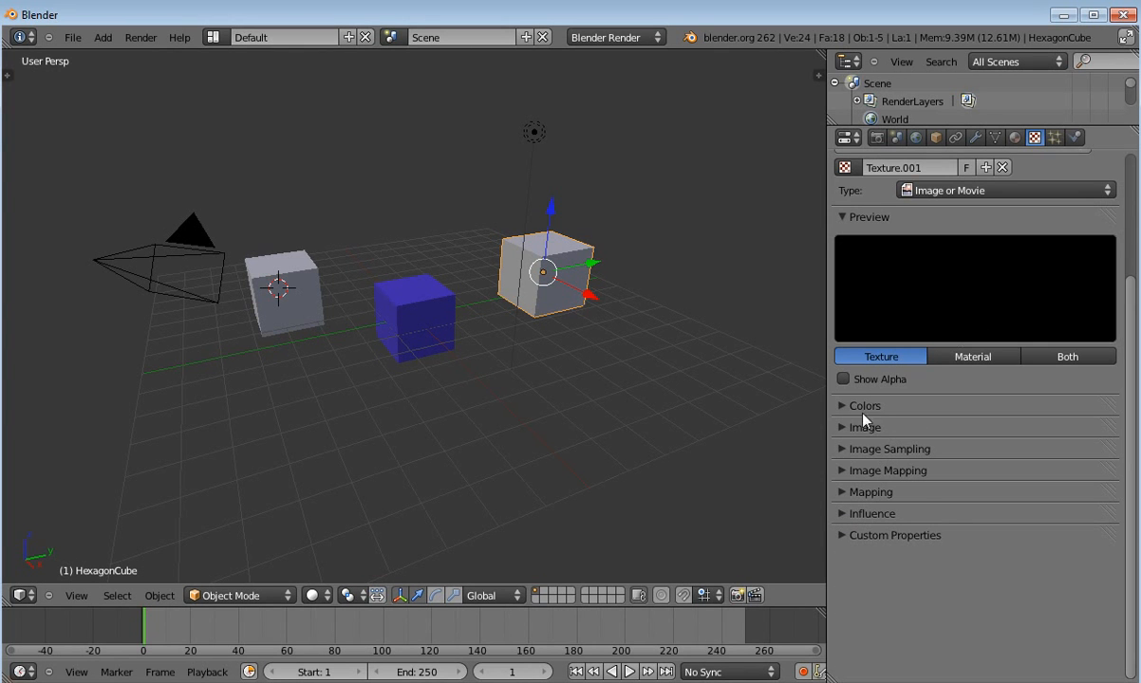
left_click(841, 429)
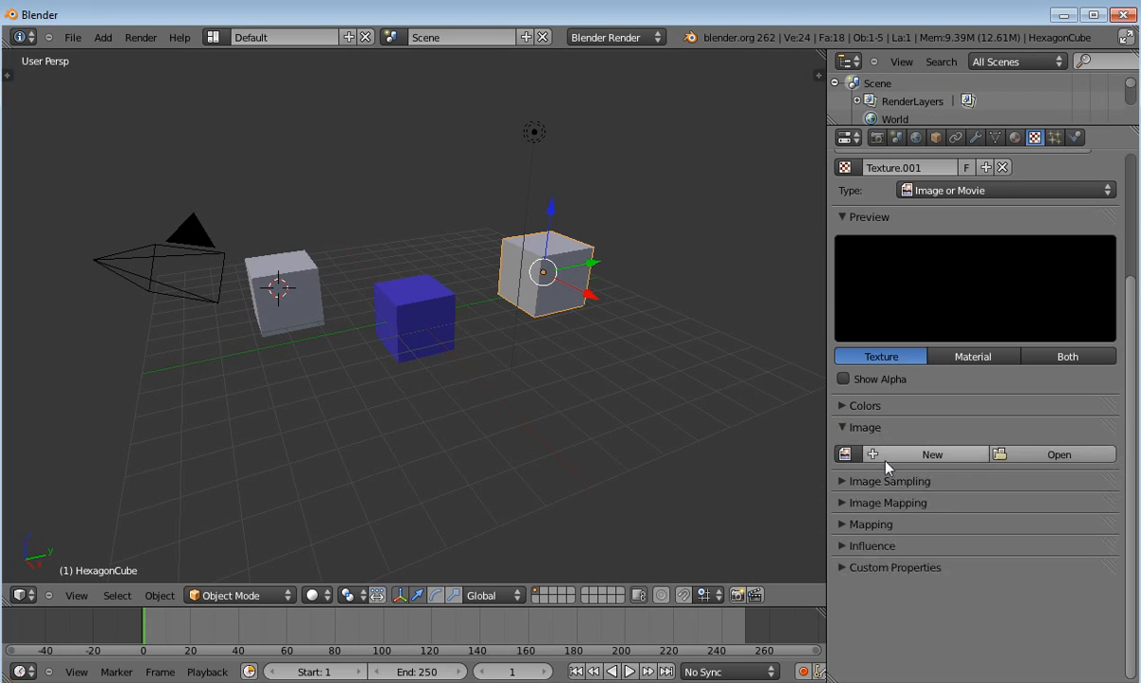
left_click(1024, 458)
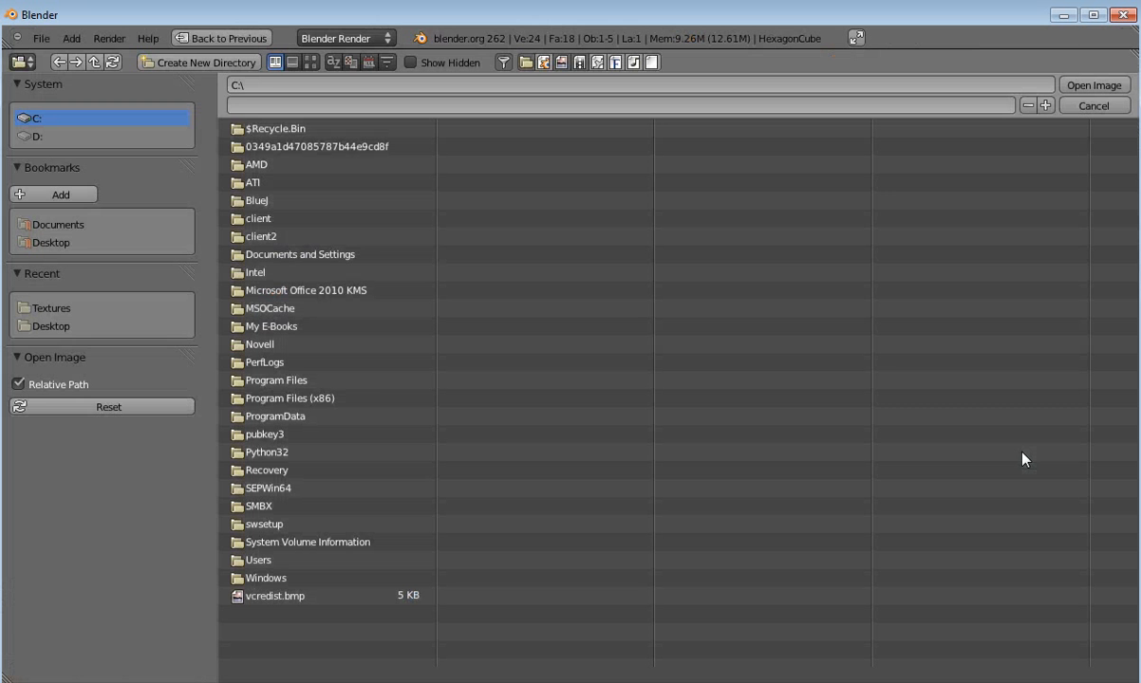
left_click(55, 327)
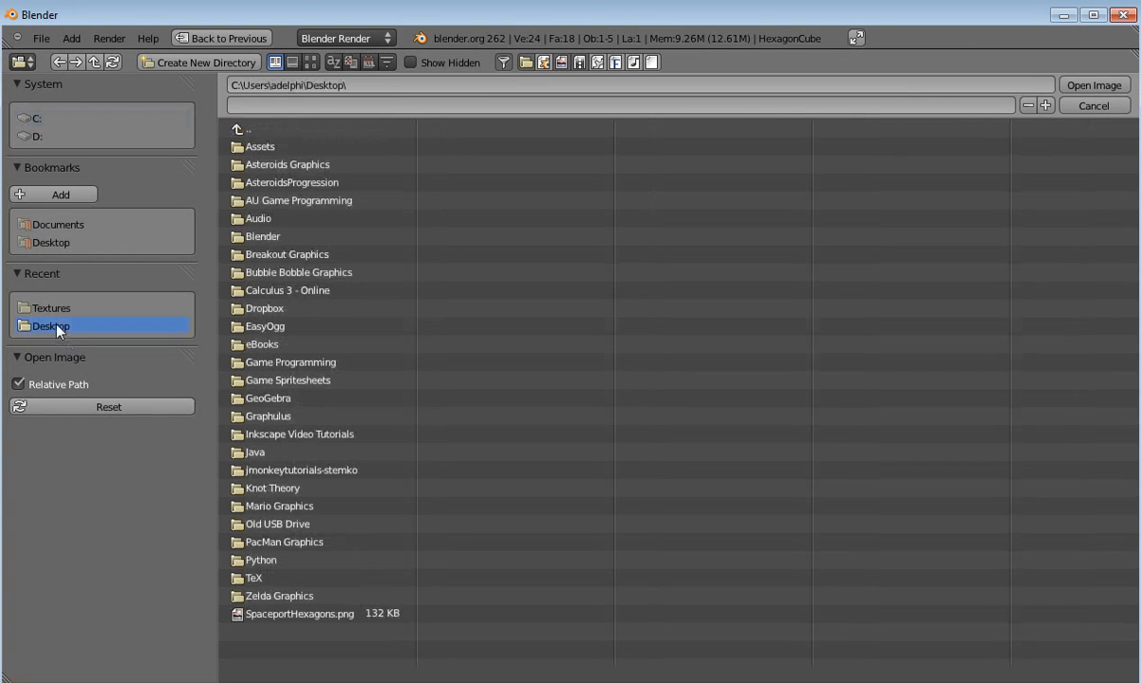
left_click(331, 617)
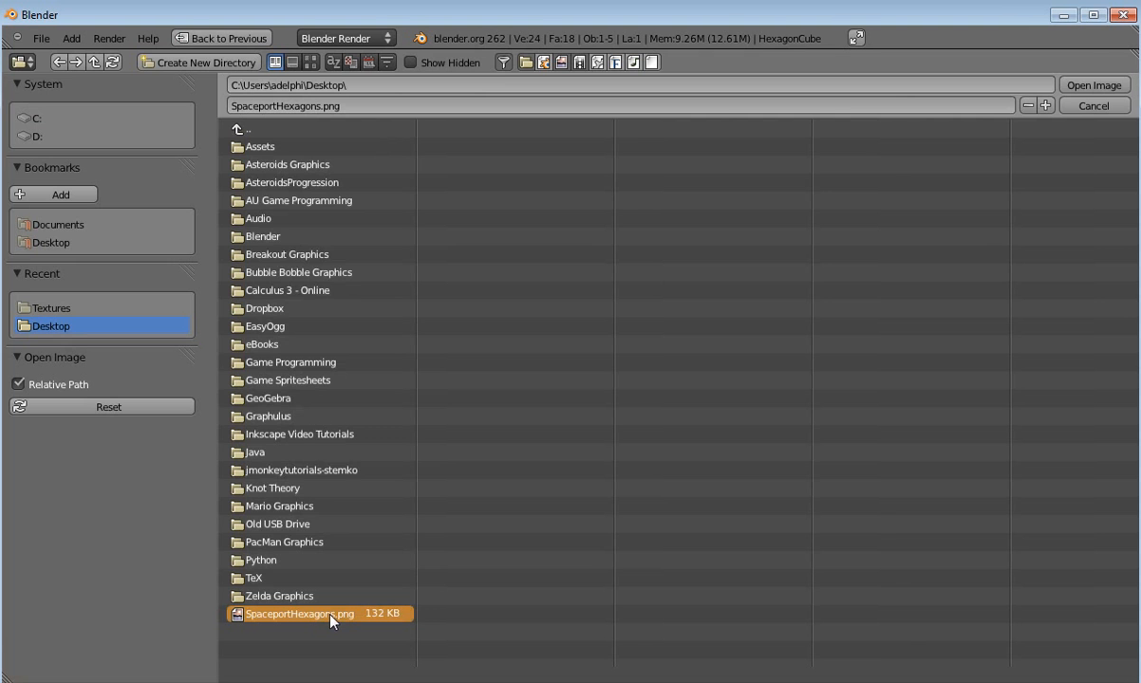
double_click(331, 617)
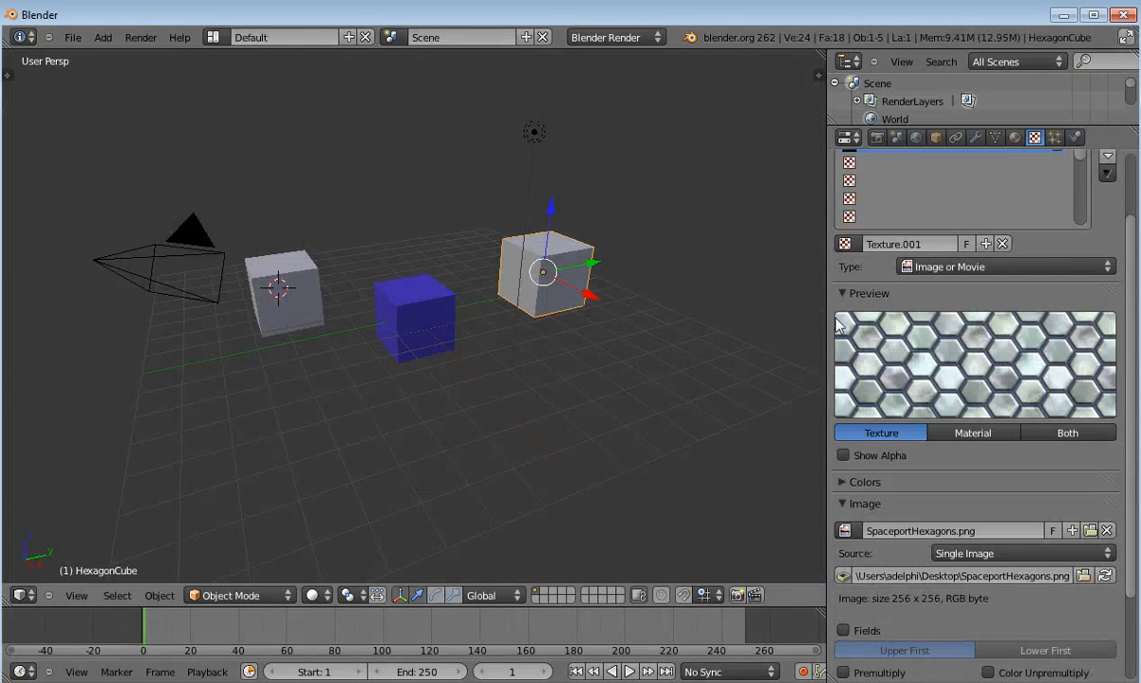
Step: Preview the hexagon texture as a material on a cube shape and set its mapping projection to Cube
left_click(964, 435)
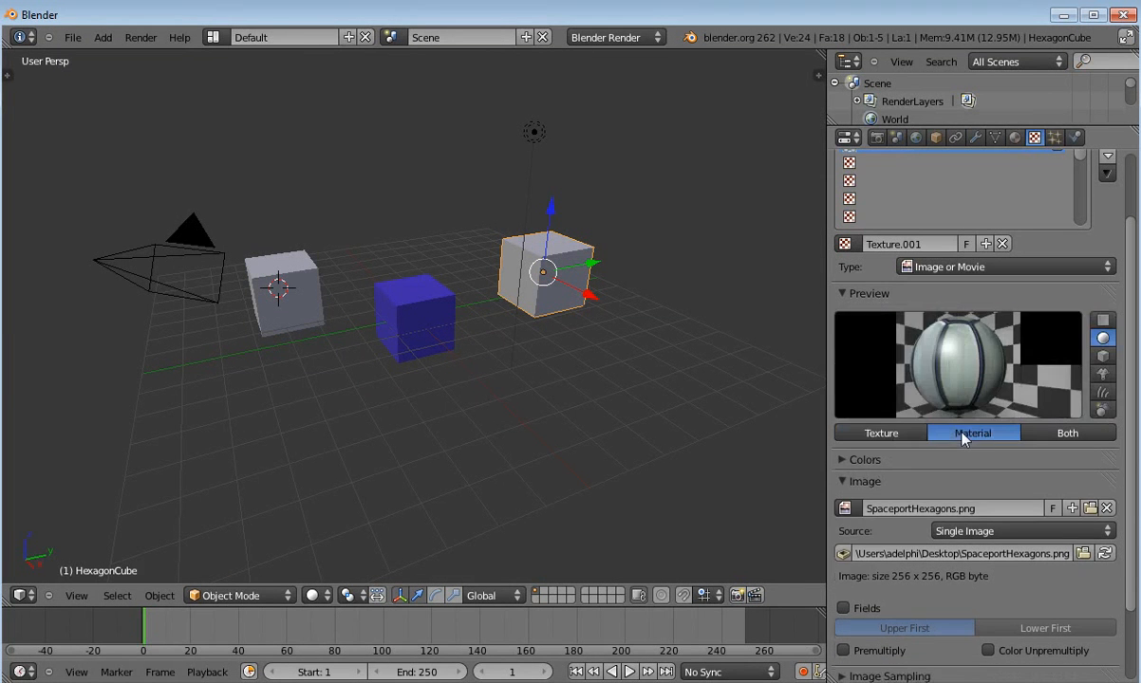
left_click(1103, 356)
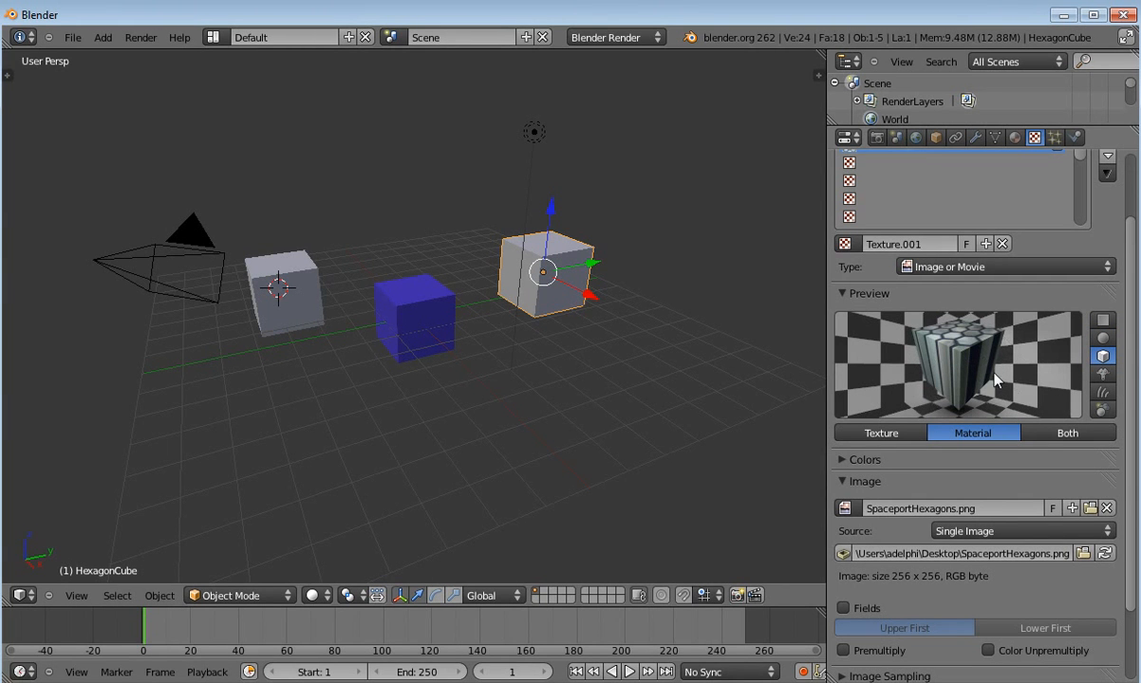
left_click_drag(1131, 371, 1133, 420)
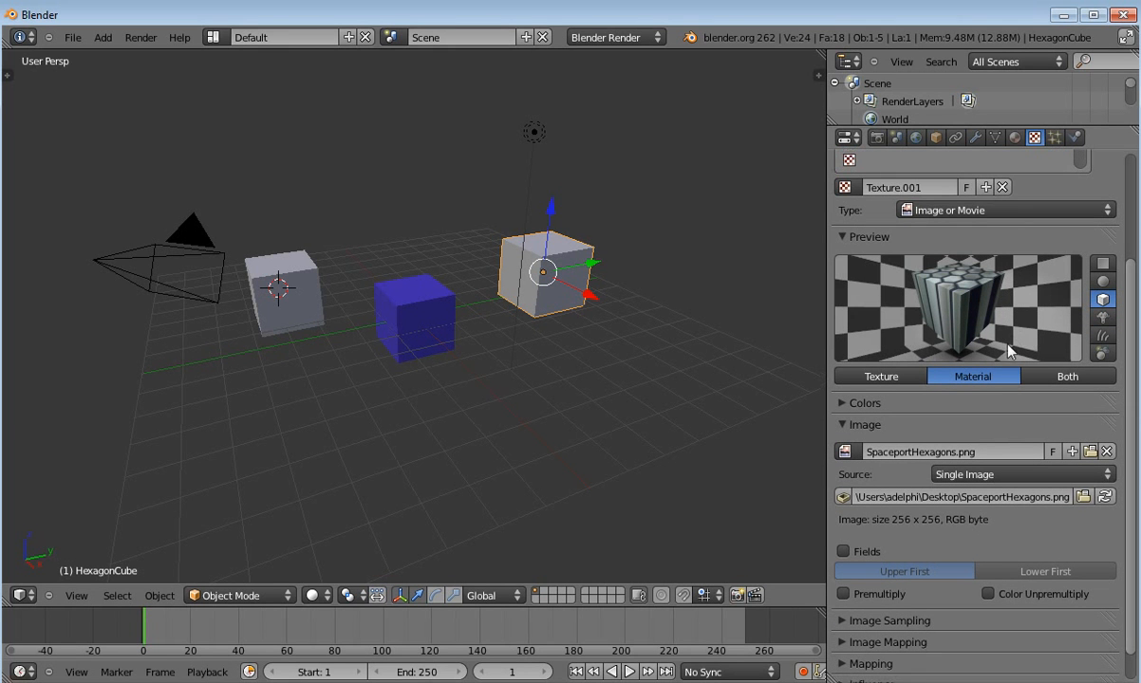
left_click(841, 426)
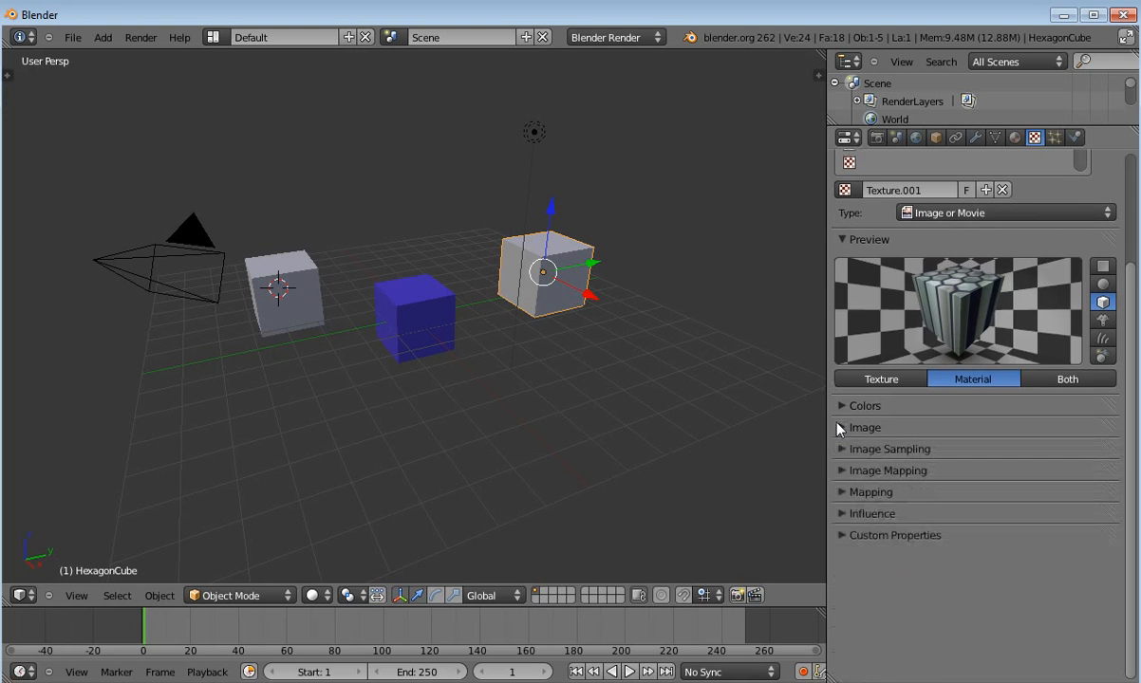
left_click(842, 494)
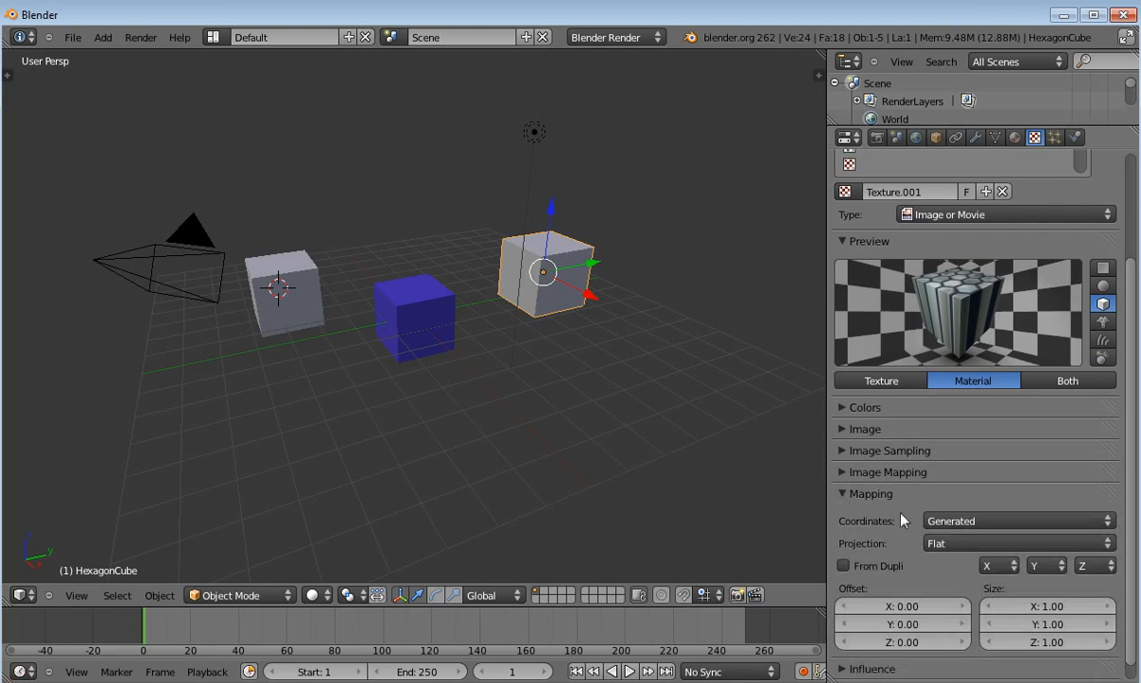
left_click(960, 545)
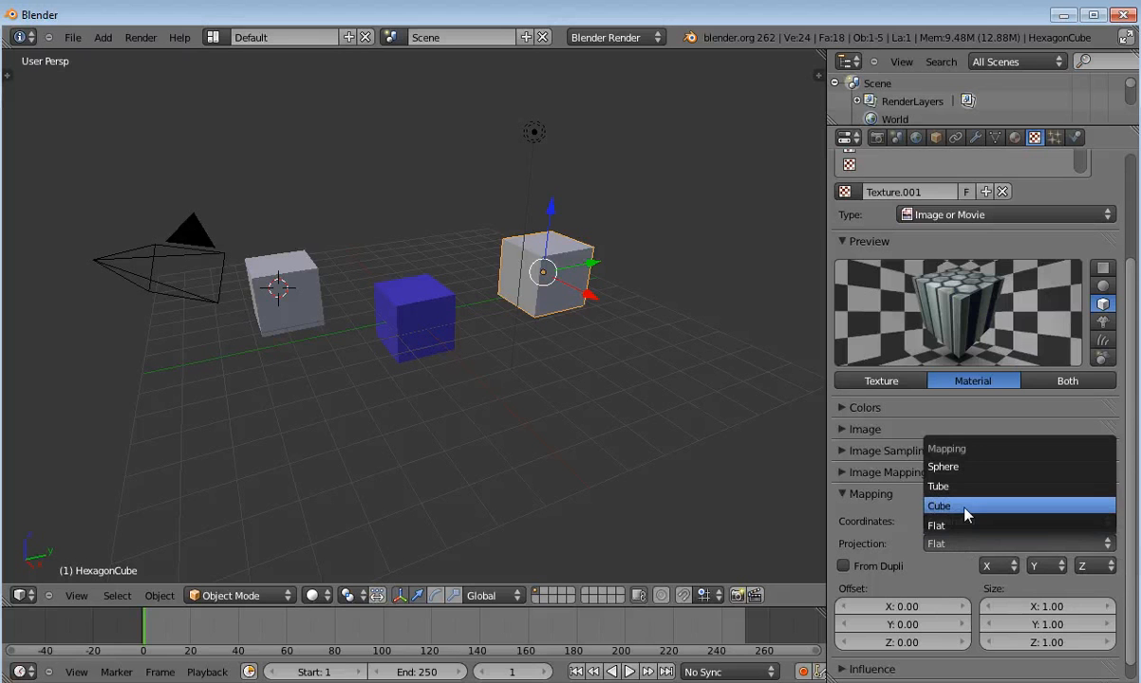
left_click(966, 507)
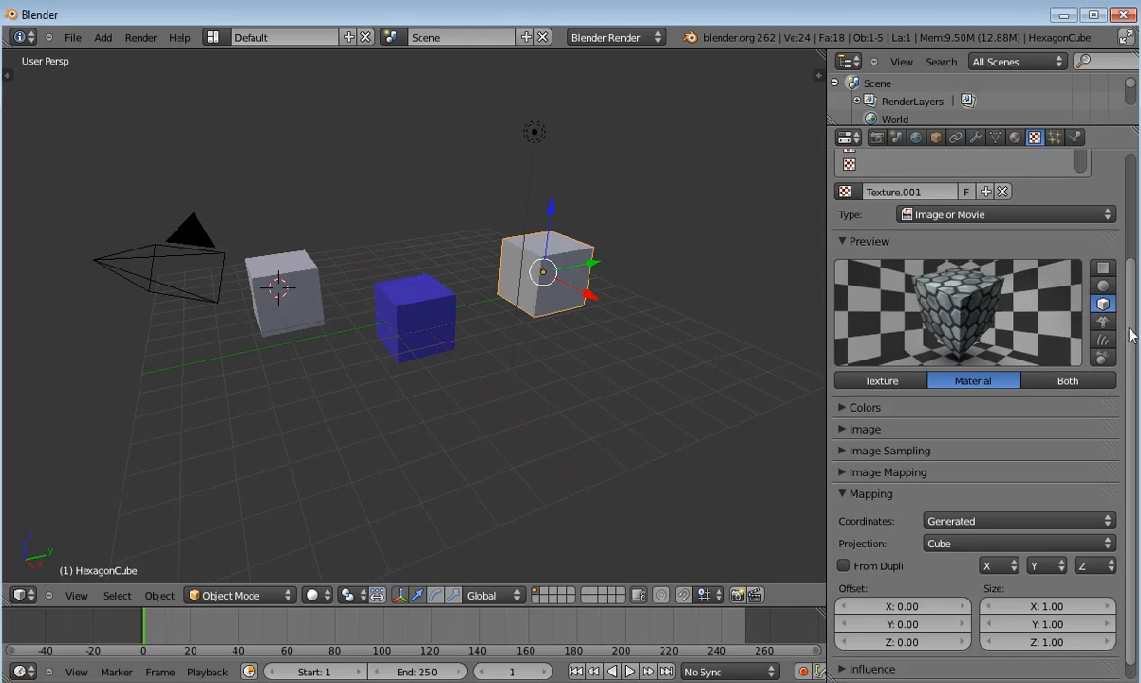
Step: Set the hexagon texture's image mapping repeat to 3 in both X and Y
scroll(1129, 323, "down", 1)
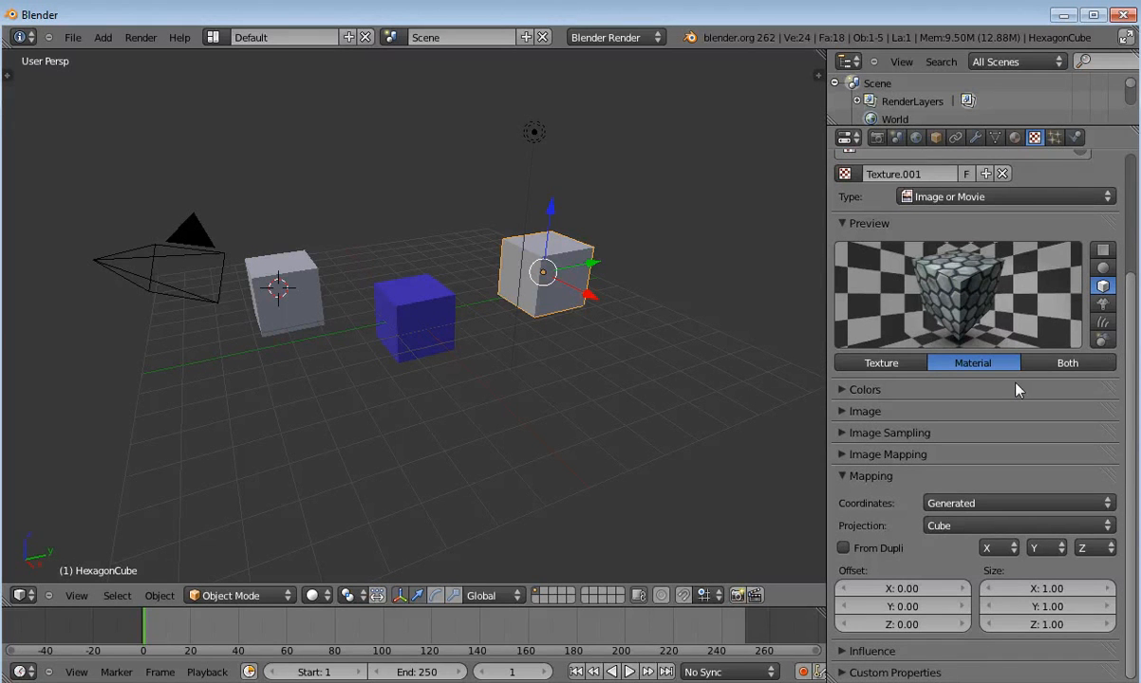
left_click(844, 478)
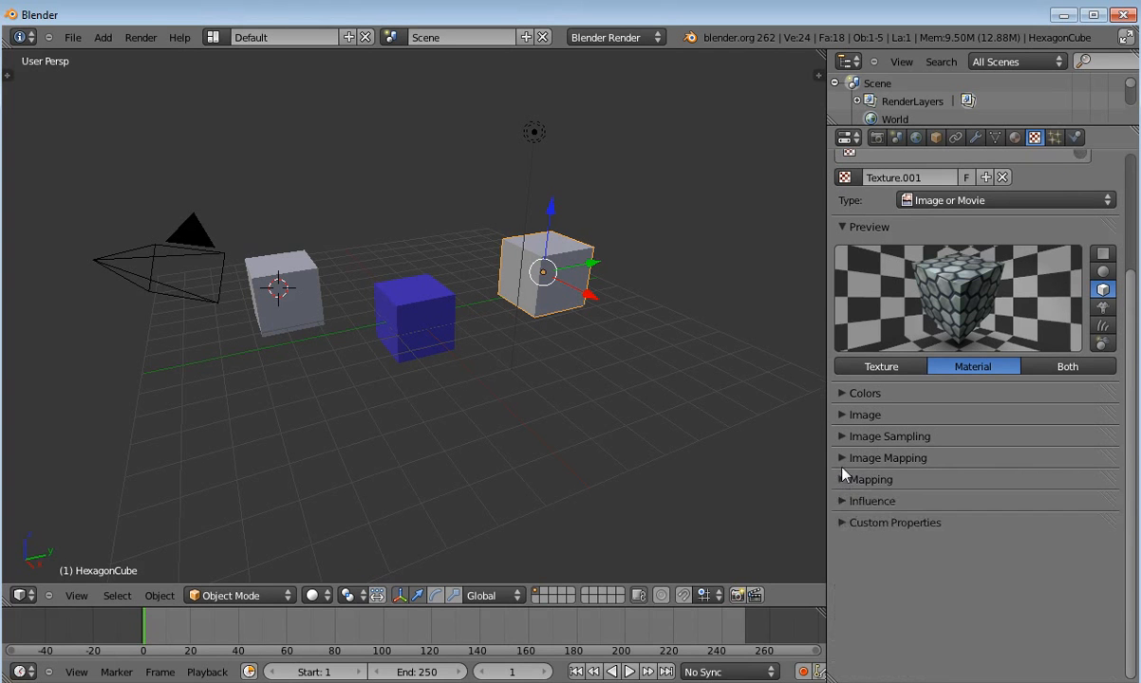
left_click(841, 459)
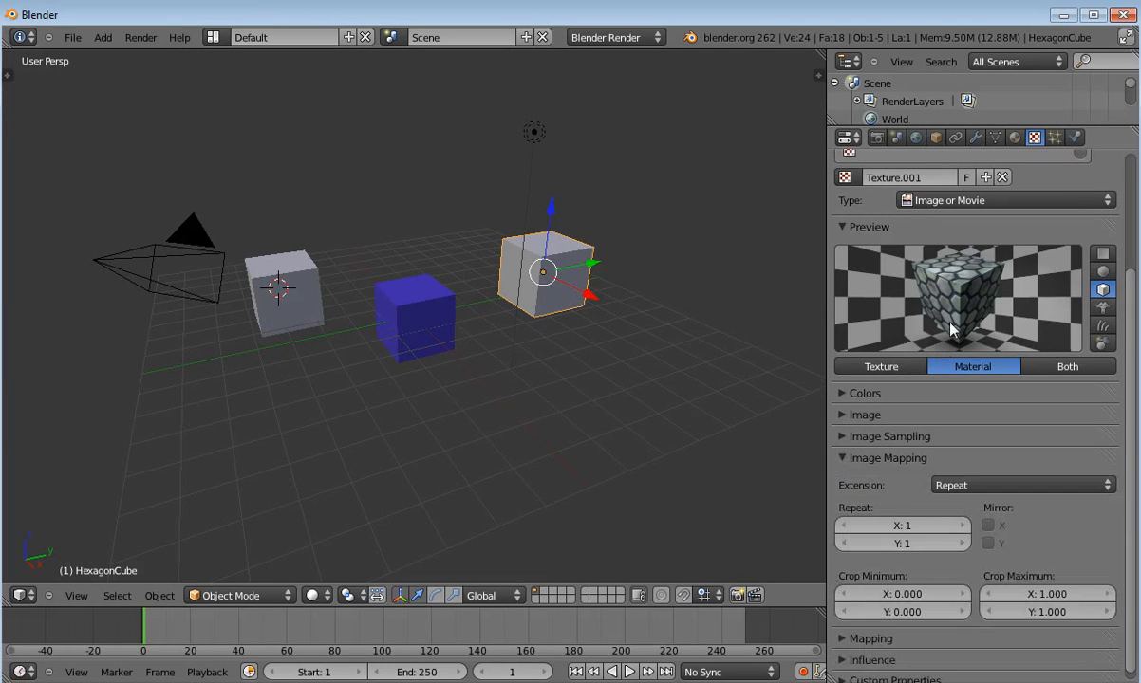
left_click(962, 525)
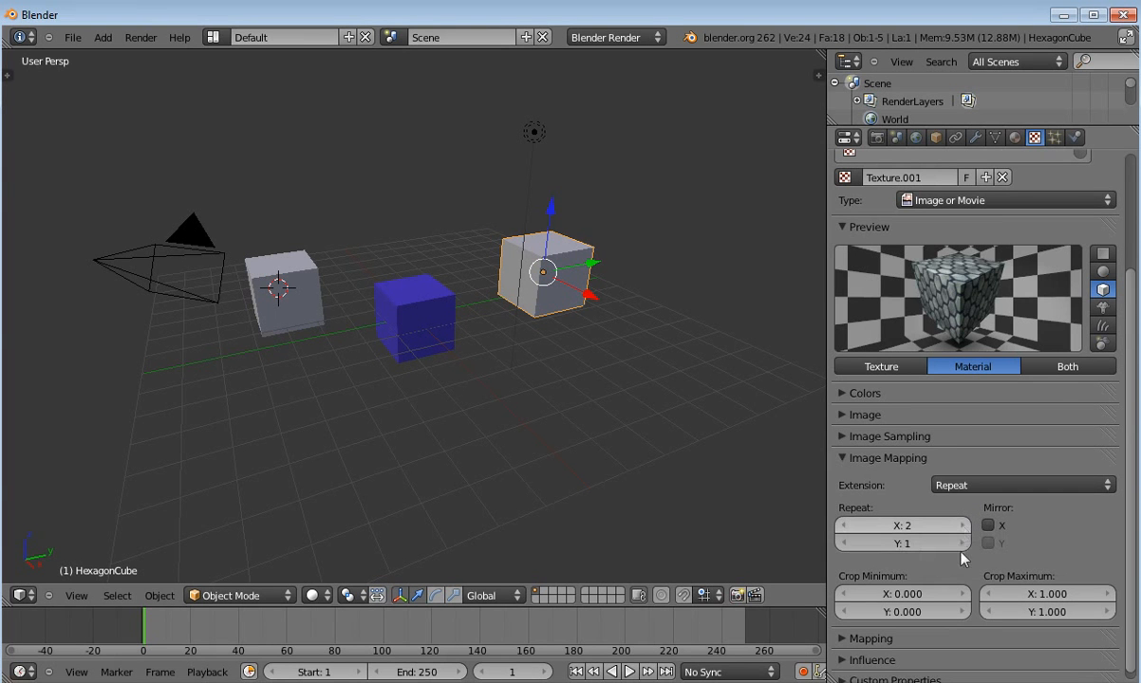
left_click(961, 543)
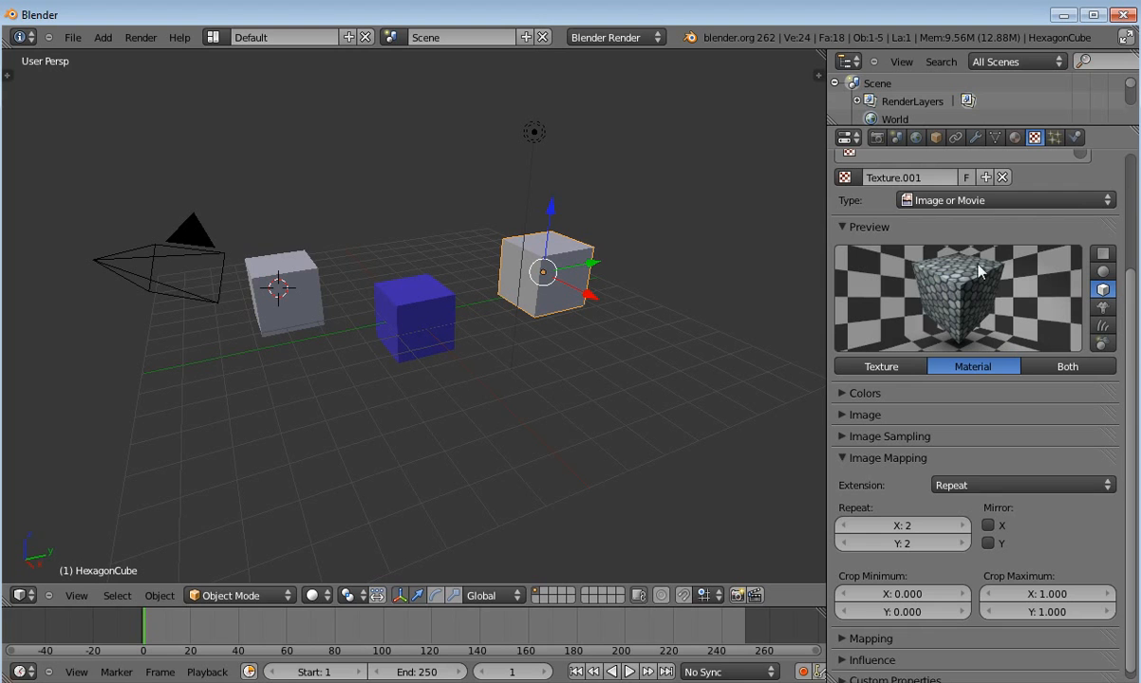
left_click(962, 525)
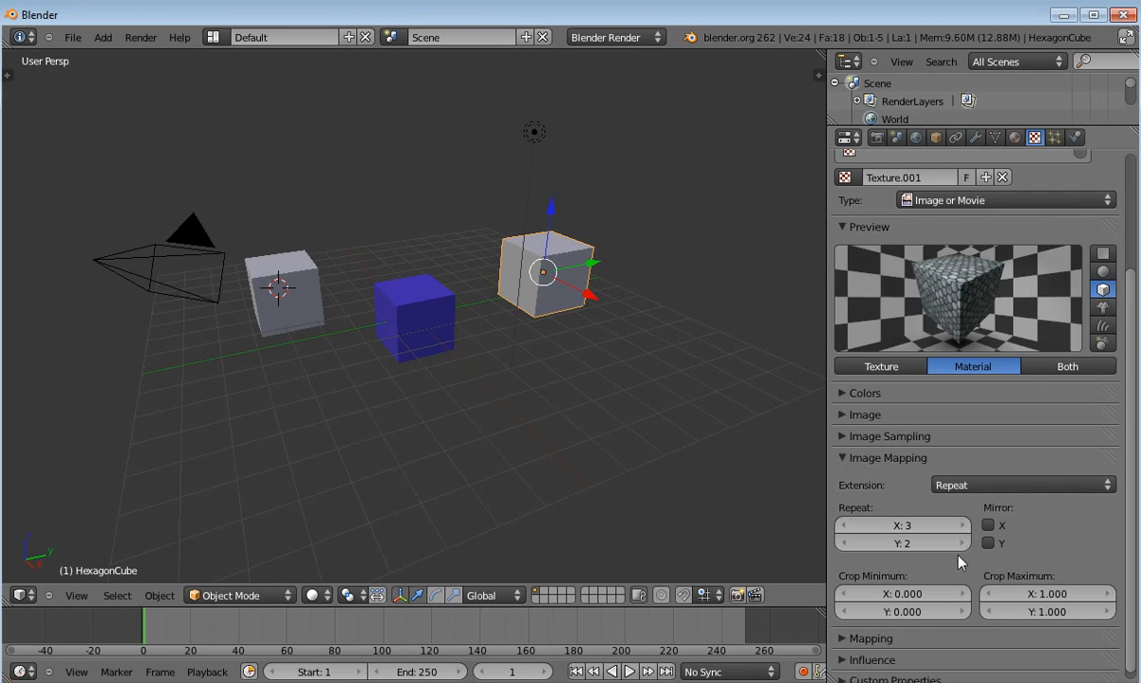
left_click(963, 545)
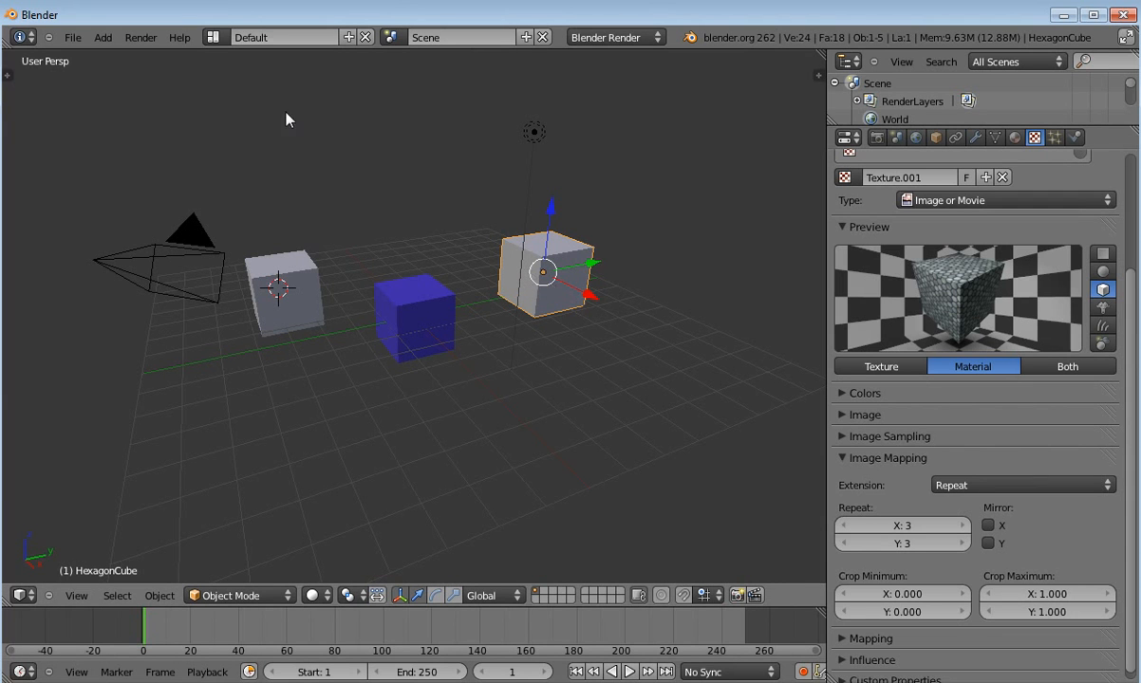
Step: Render the scene as an image to check the hexagon texture on the HexagonCube
left_click(140, 38)
left_click(152, 56)
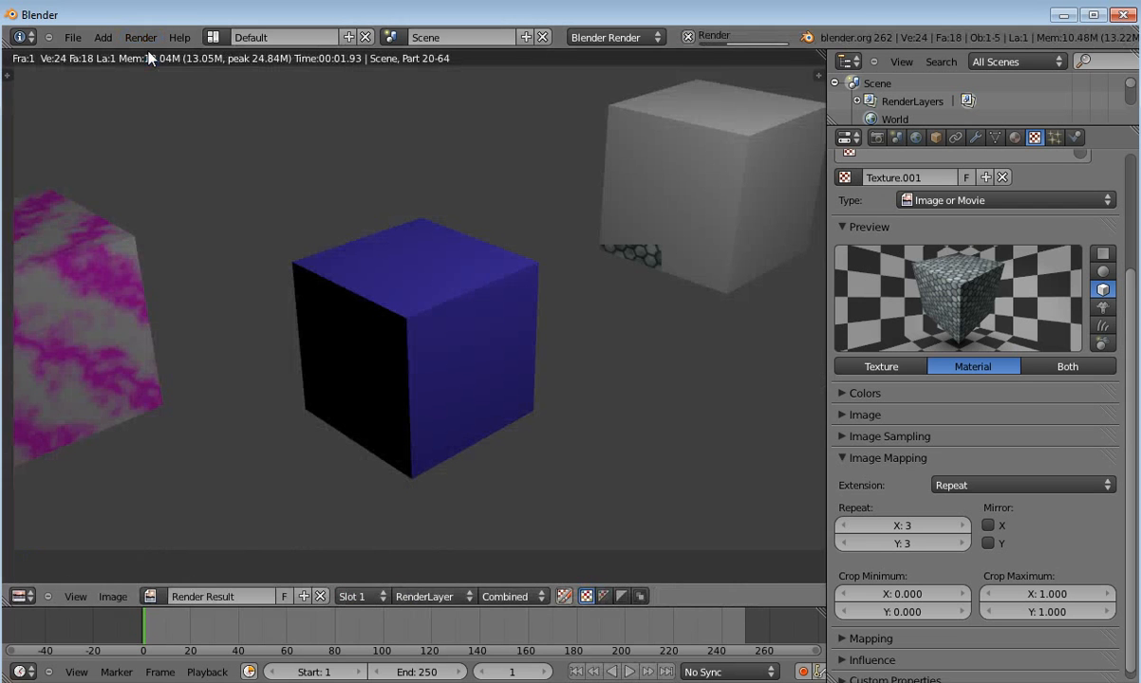